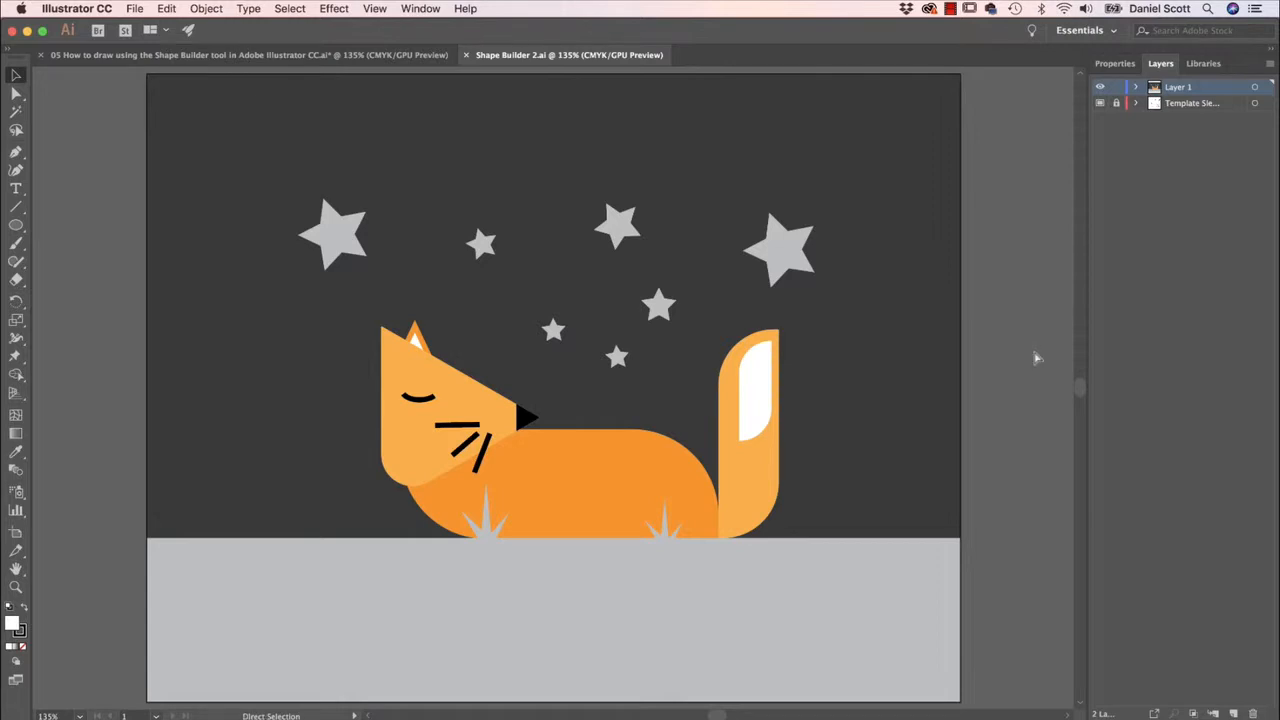
Step: Open Shape Builder.ai from the Exercise Files folder
key("super+grave")
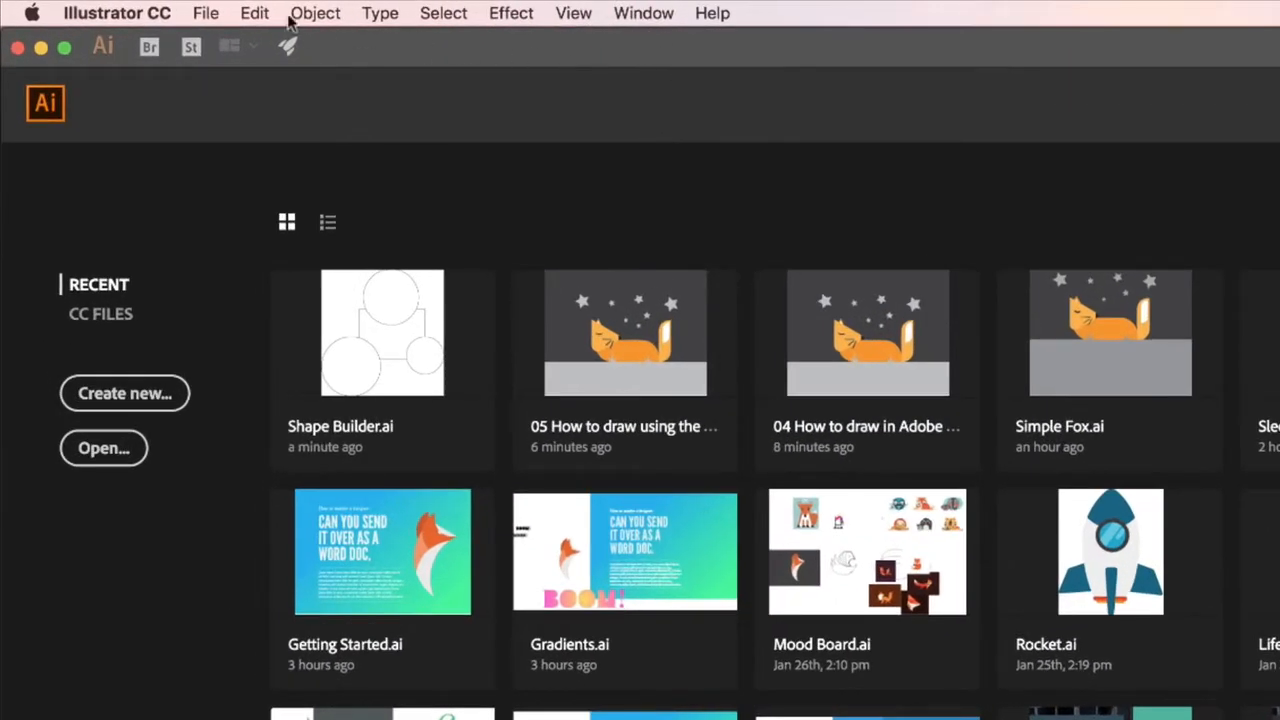
left_click(134, 8)
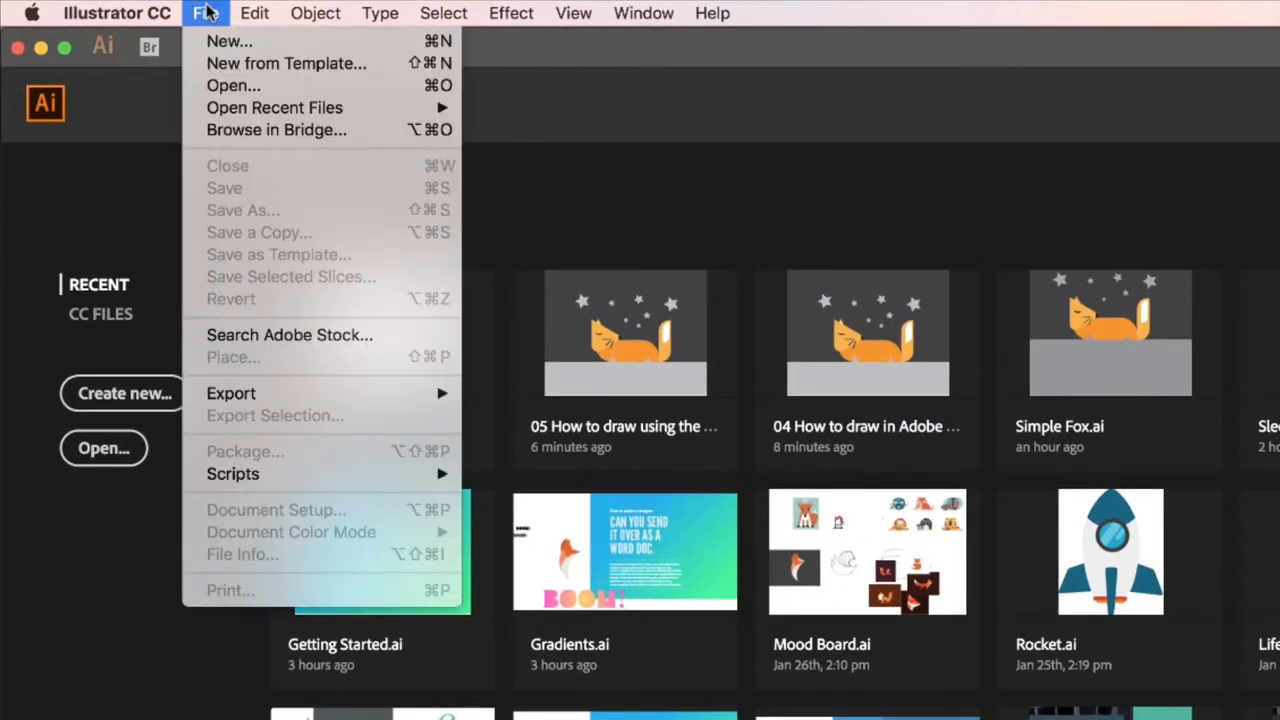
left_click(232, 86)
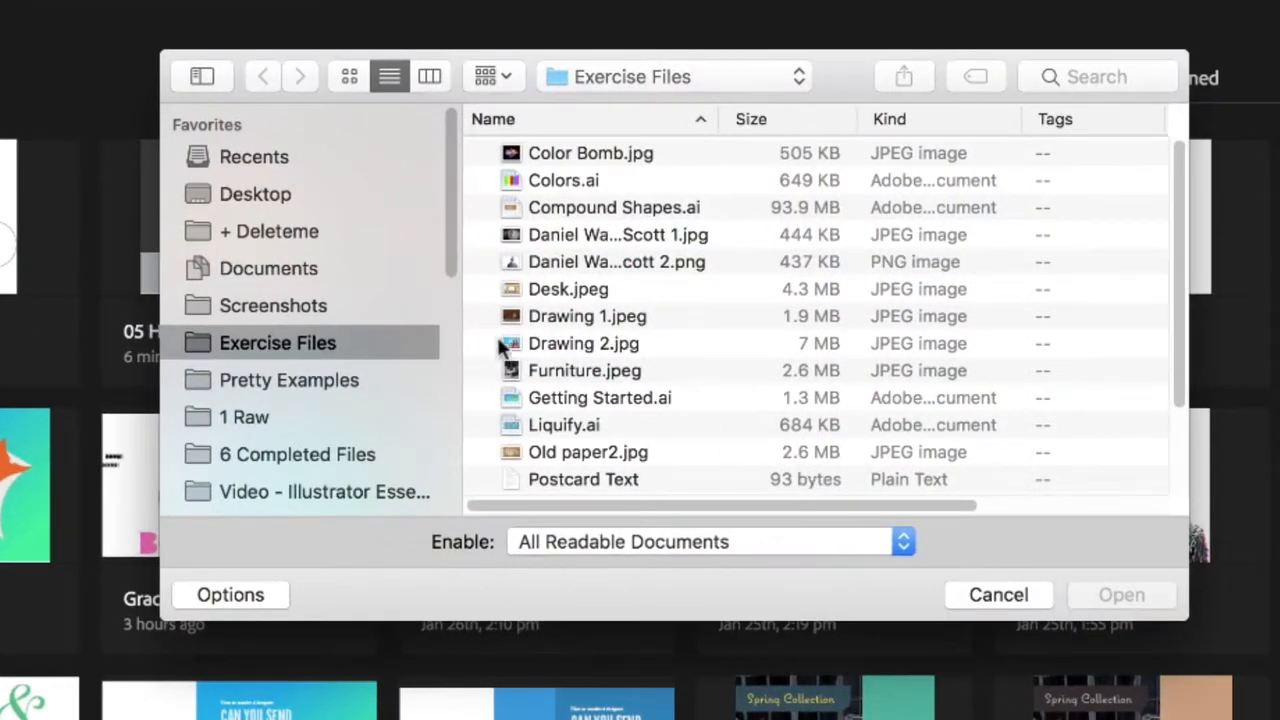
scroll(503, 345, "down", 3)
left_click(578, 400)
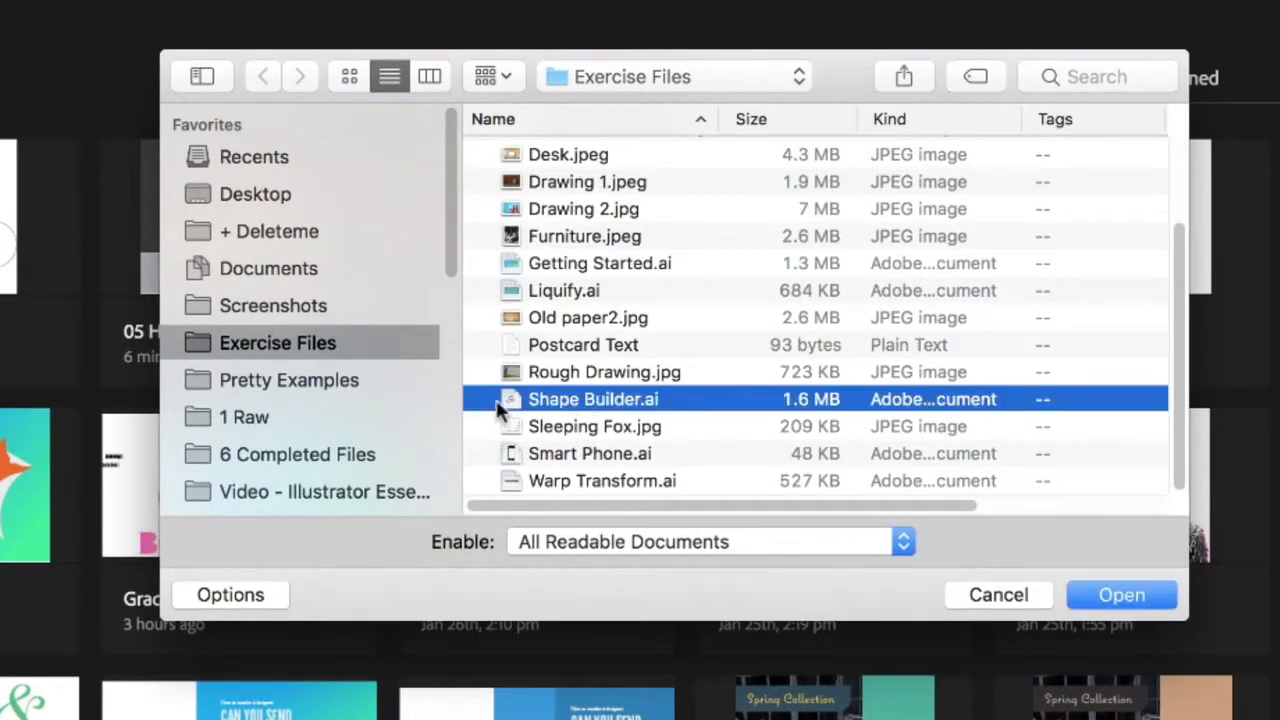
left_click(1102, 594)
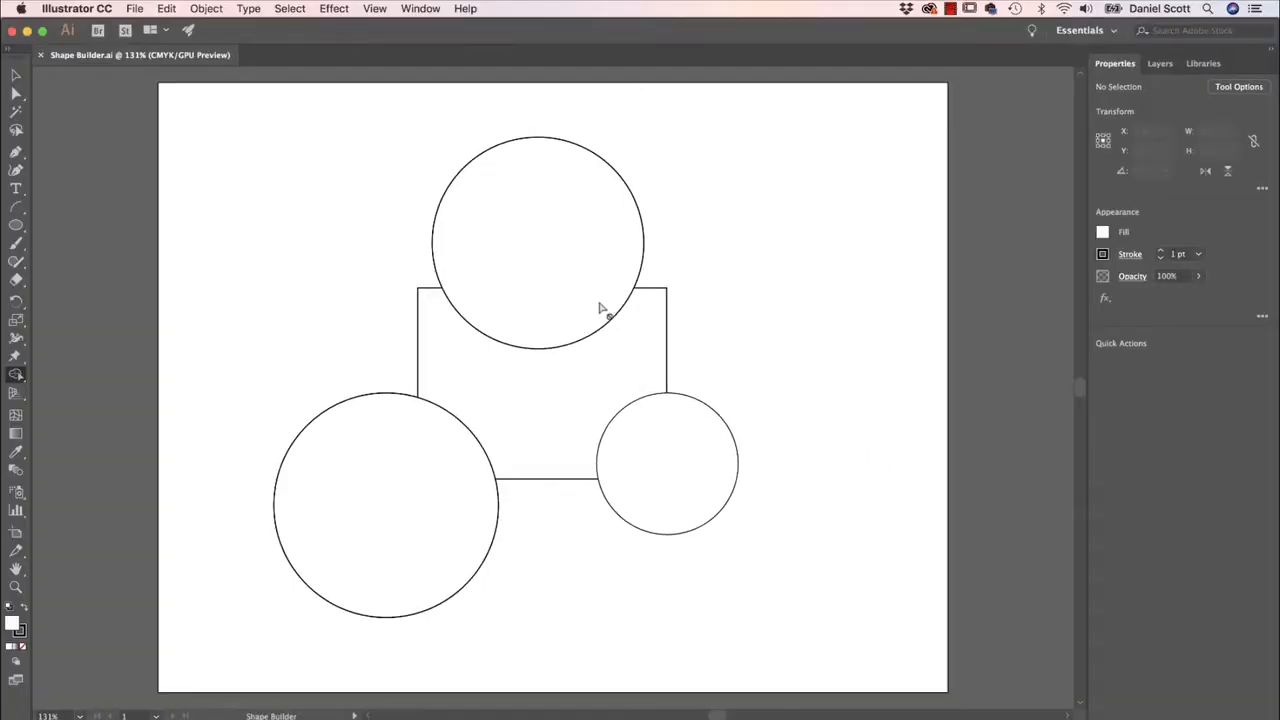
Step: Try moving the three circles away from the rectangle and undo the moves, leaving nothing selected
key("v")
left_click_drag(565, 301, 735, 247)
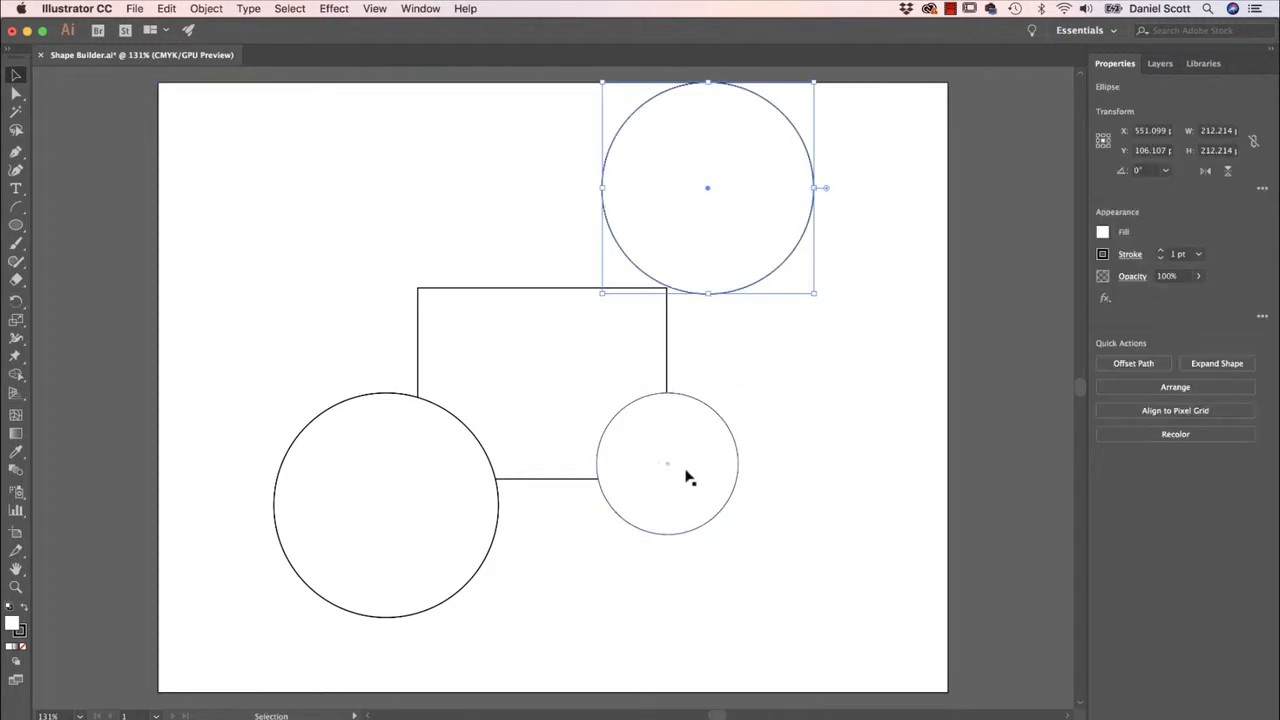
left_click_drag(686, 474, 783, 525)
left_click_drag(414, 509, 317, 547)
key("cmd+z")
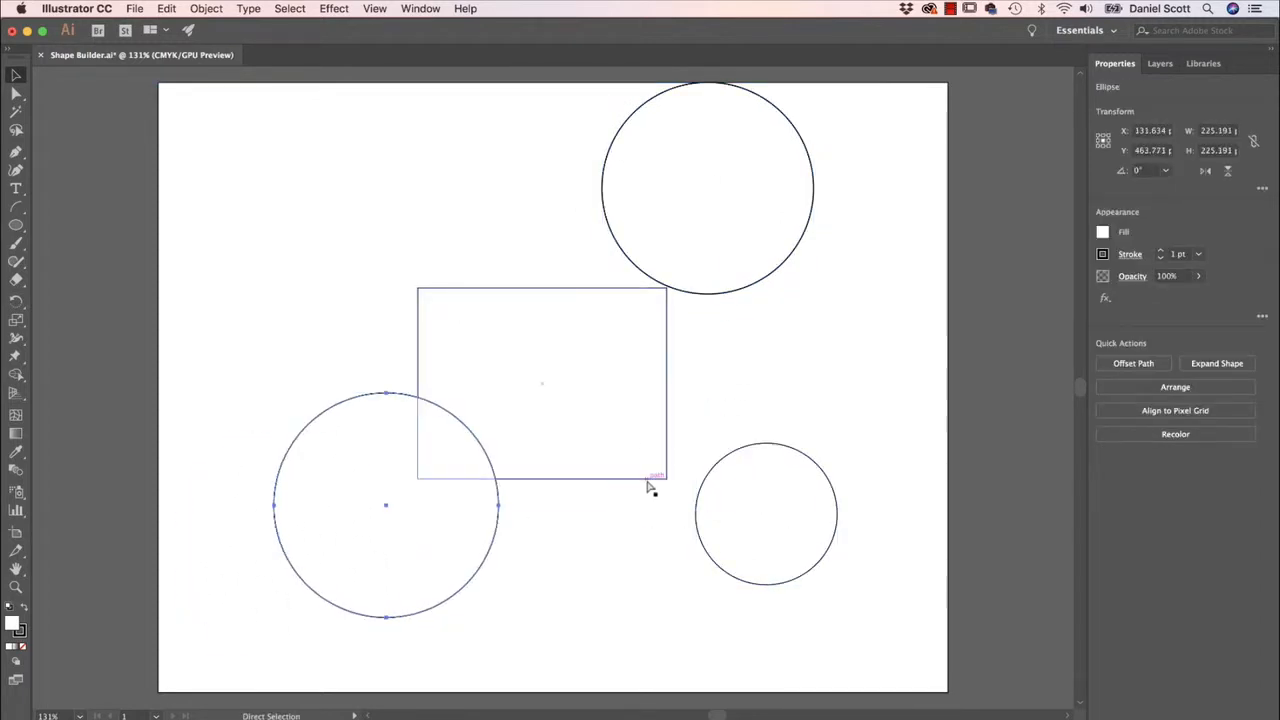
key("cmd+z")
key("cmd+z")
left_click(788, 385)
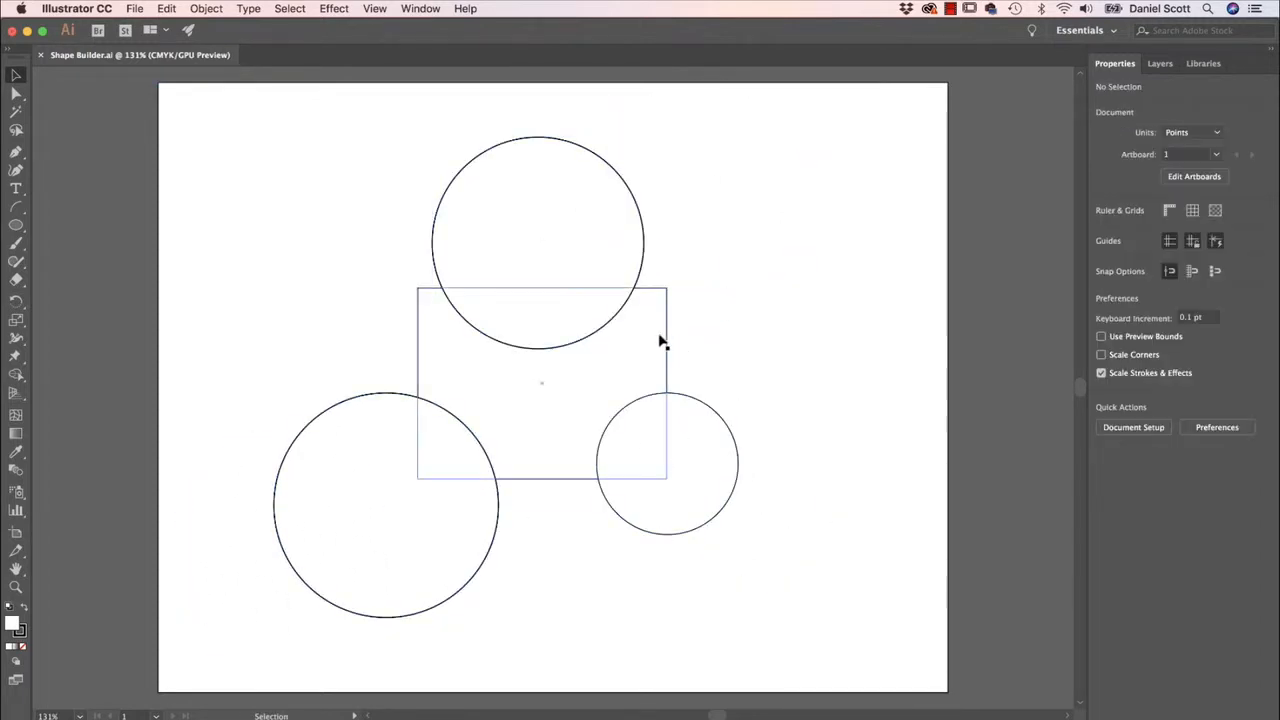
left_click(600, 323)
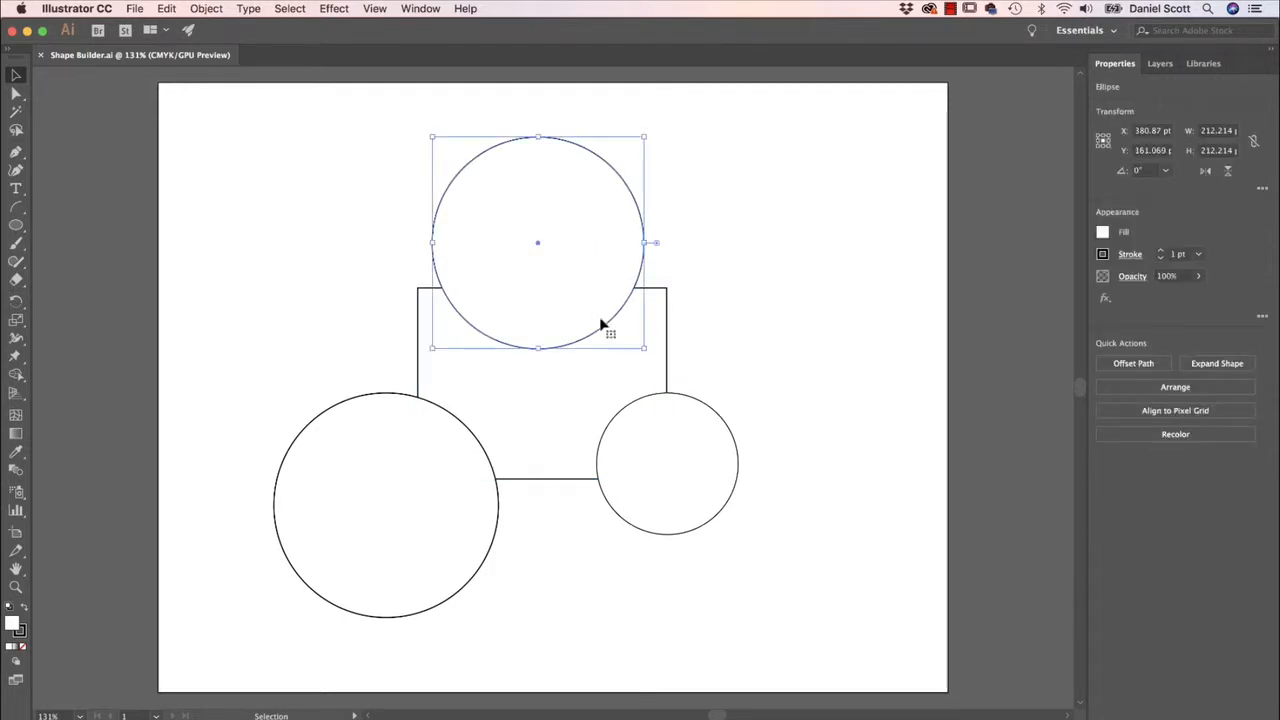
left_click(586, 386)
left_click(743, 310)
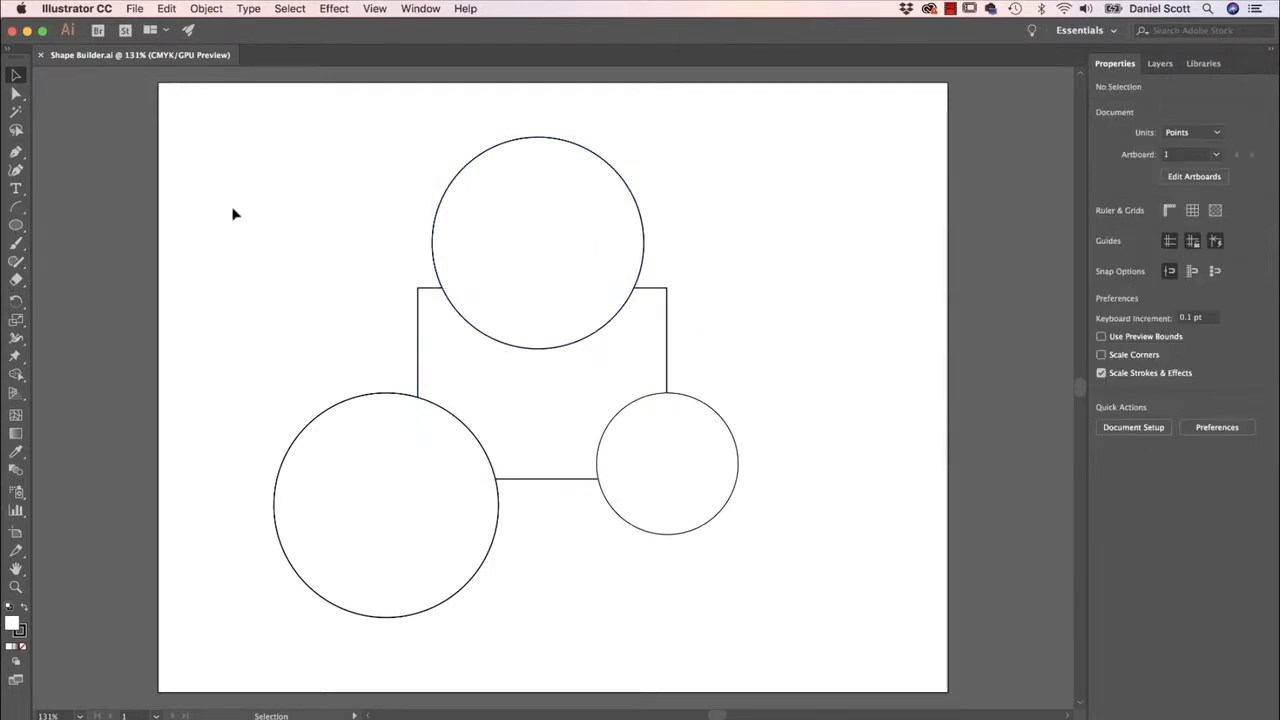
Step: Select all four shapes and, with Shape Builder, merge the top circle into the rectangle and subtract the large lower-left circle
left_click_drag(189, 100, 865, 652)
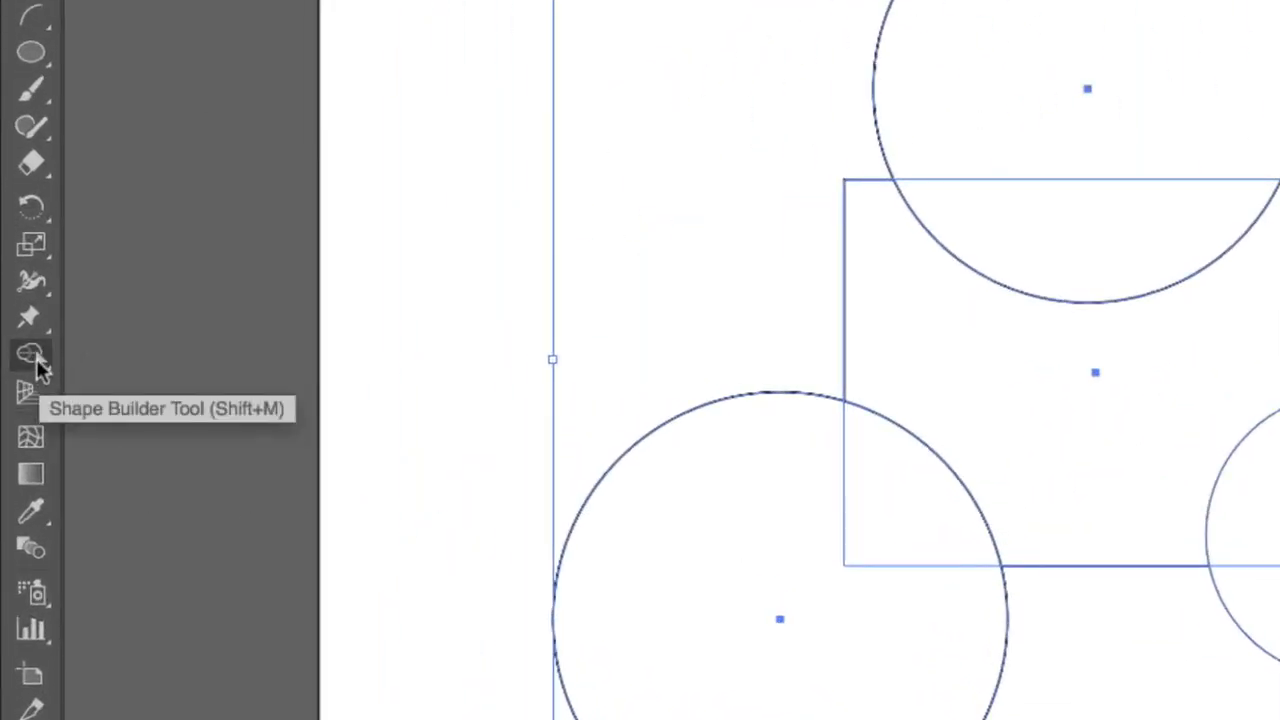
left_click(31, 358)
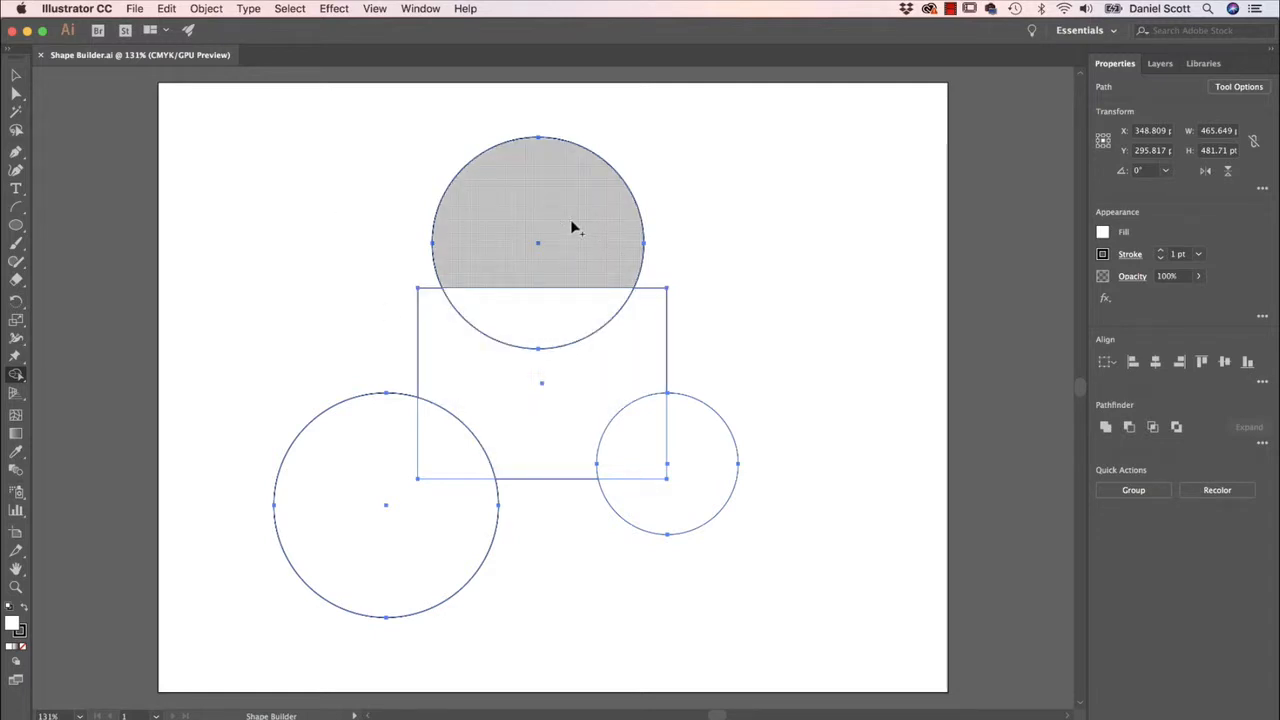
left_click_drag(577, 233, 574, 360)
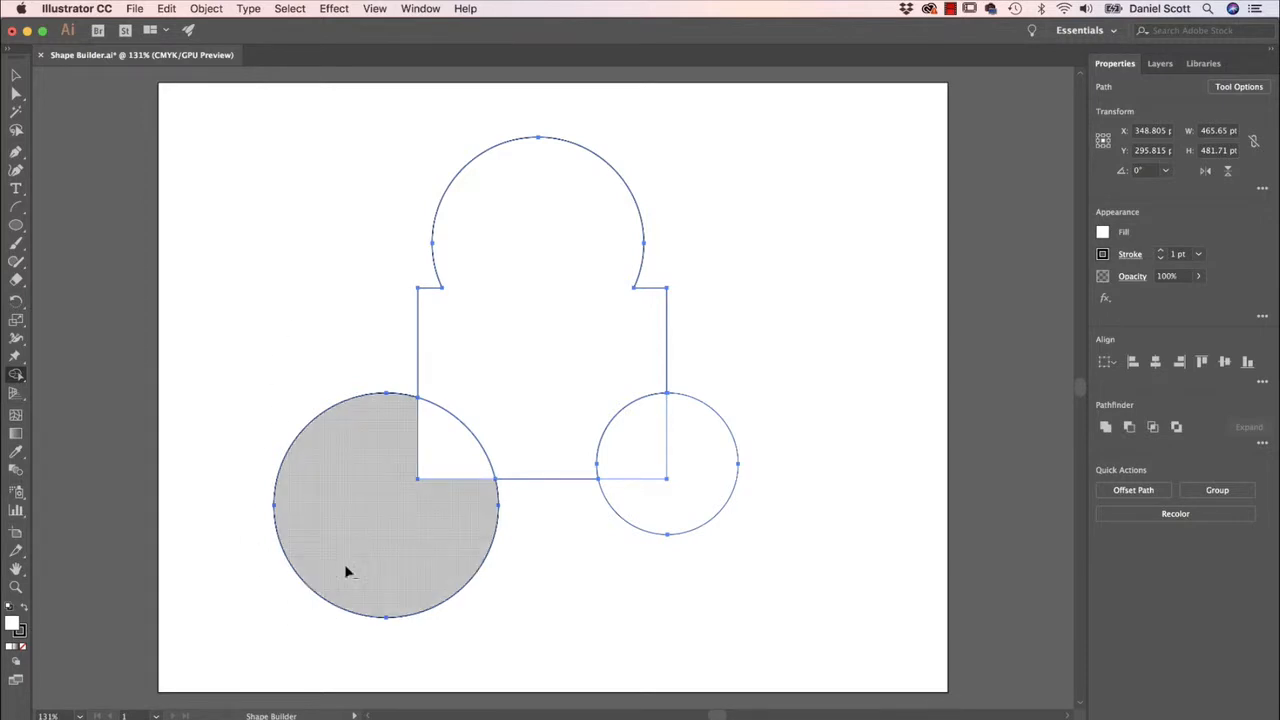
left_click_drag(409, 504, 435, 459)
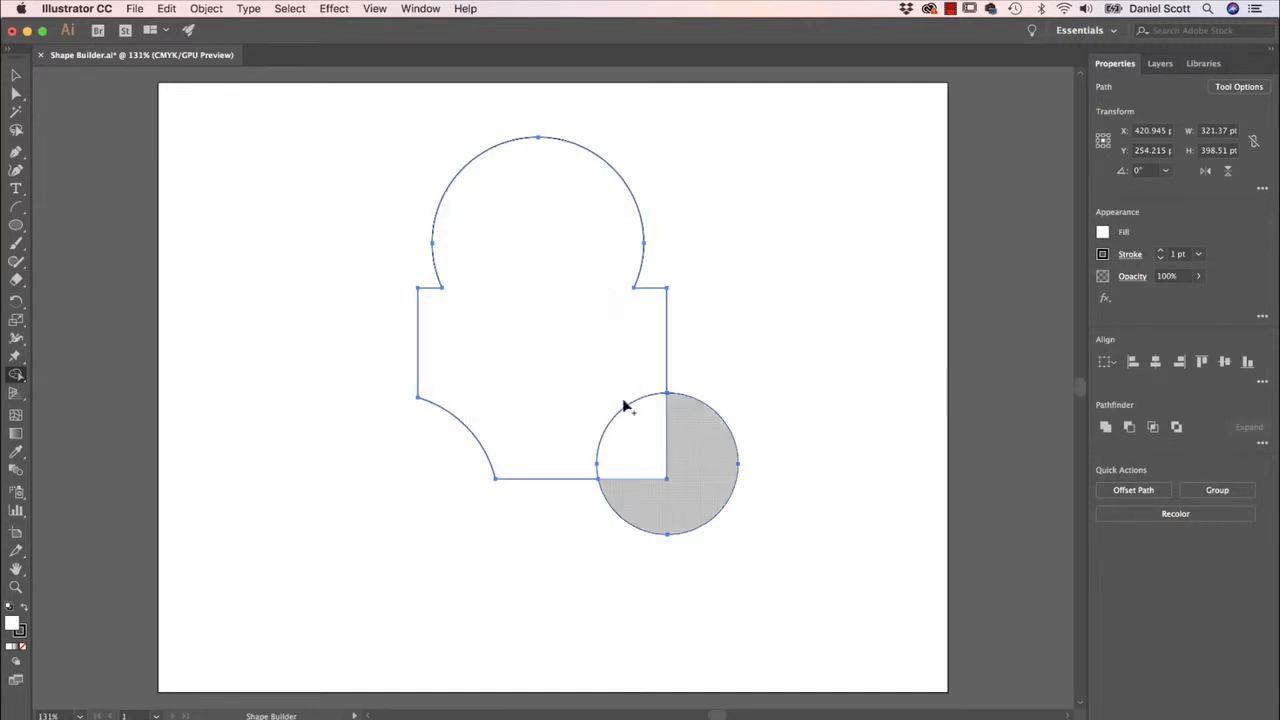
Step: Choose an orange-red fill and apply it with Shape Builder to the small circle's overlap with the rectangle
left_click(1104, 233)
left_click(1064, 288)
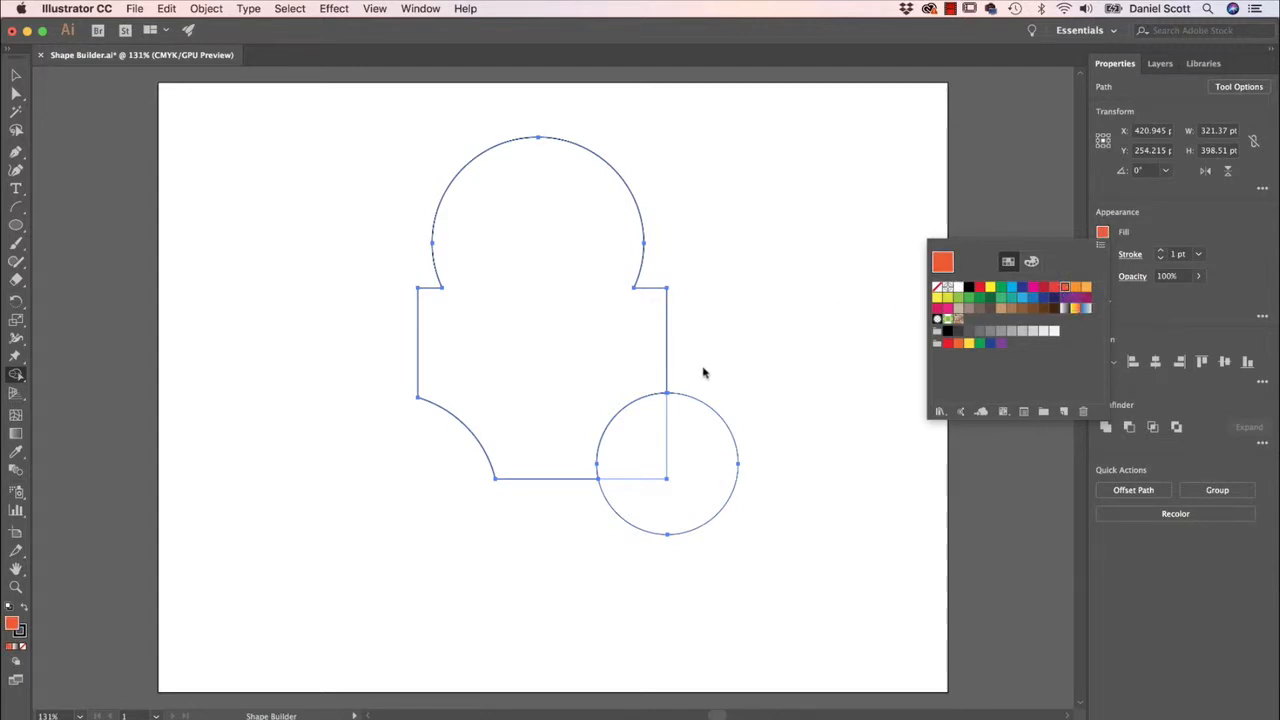
left_click(815, 295)
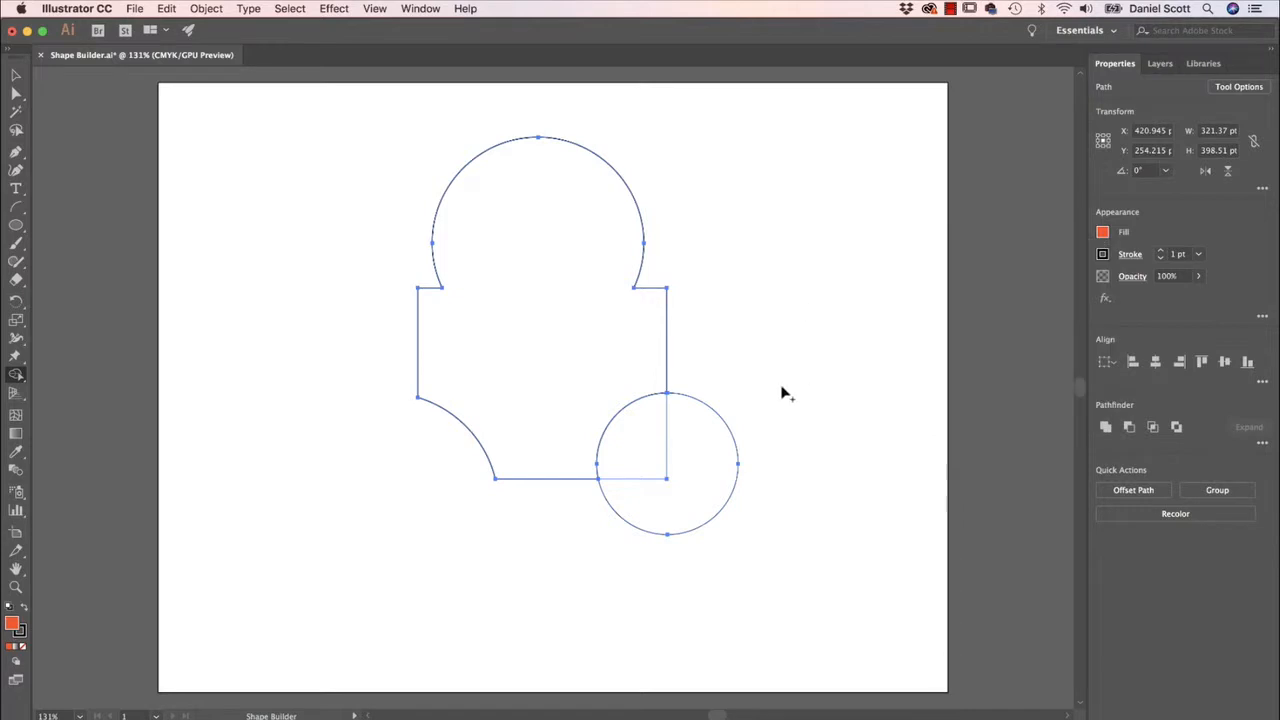
left_click(641, 436)
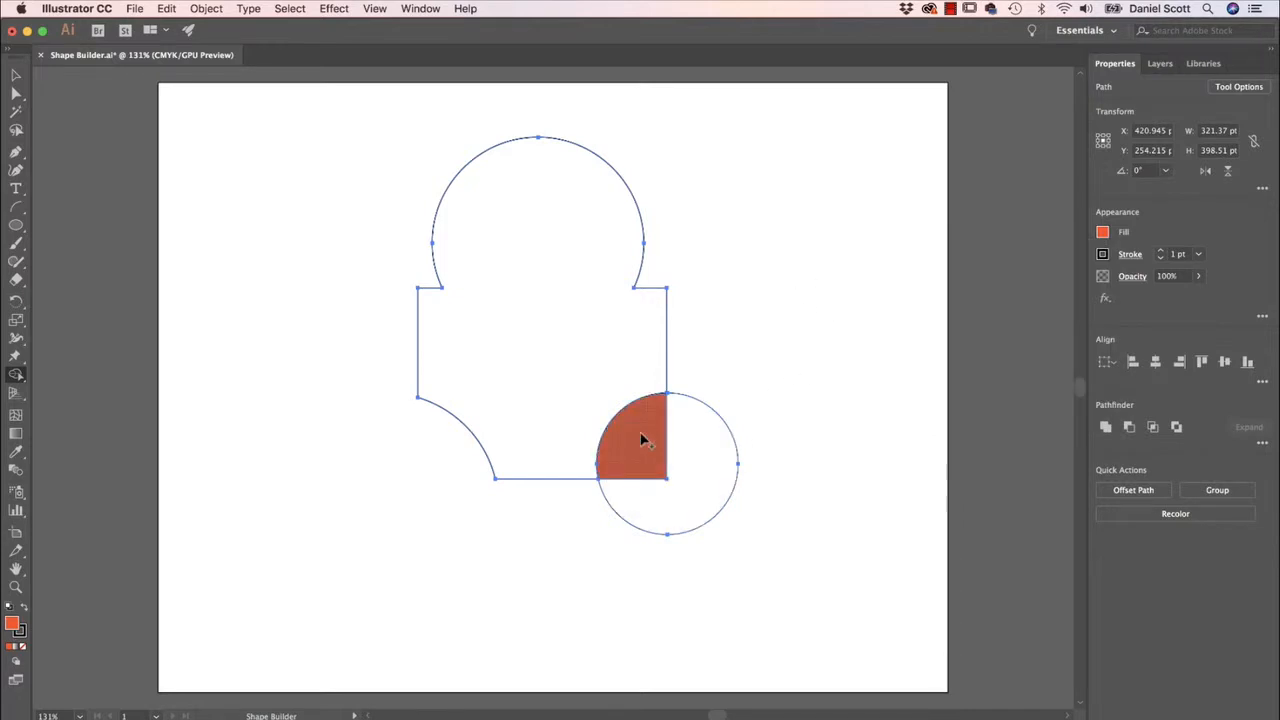
Step: Choose a dark blue fill and apply it with Shape Builder to the small circle's portion outside the rectangle
left_click(1103, 233)
left_click(1021, 290)
left_click(820, 287)
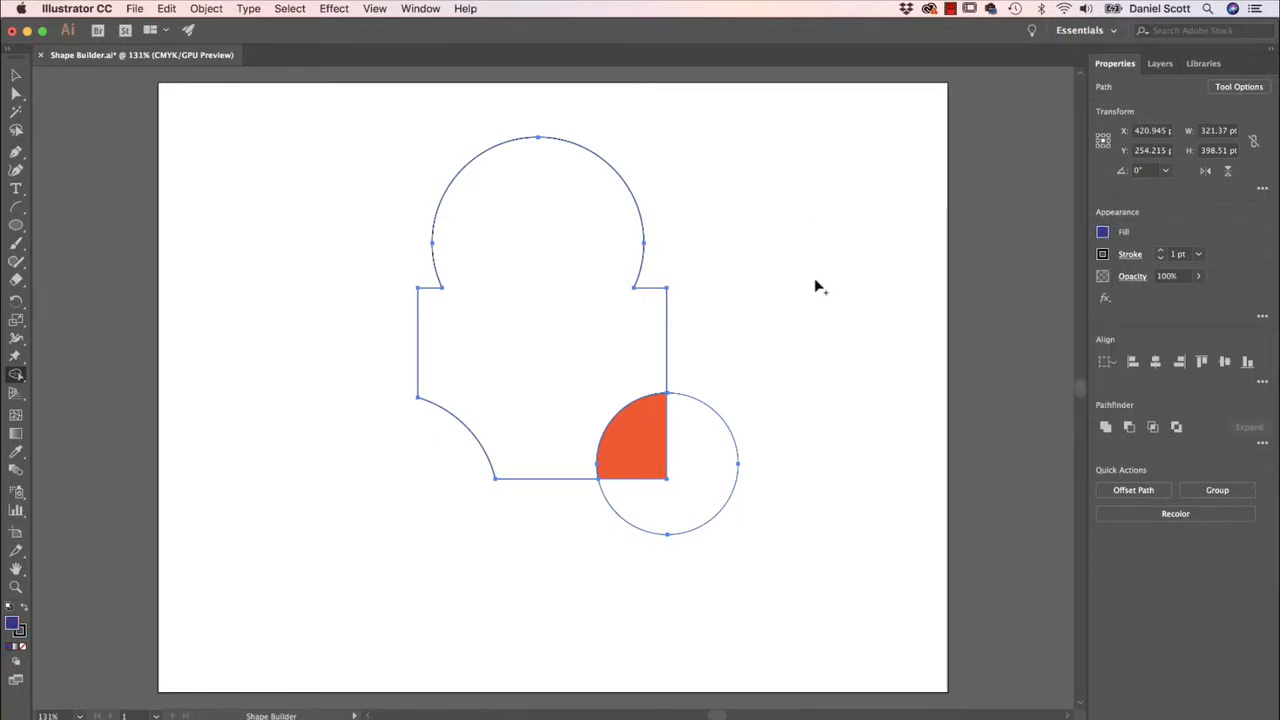
left_click(710, 464)
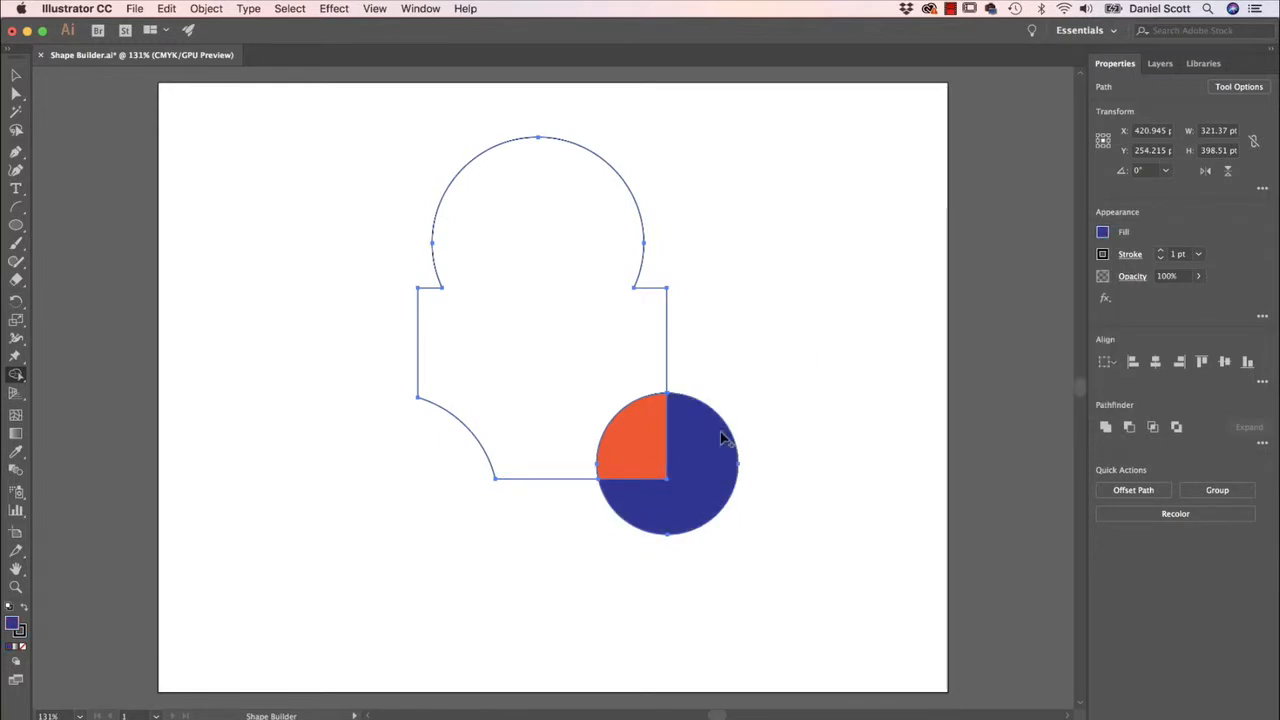
Step: Move the blue and orange-red circle pieces down and away from the merged shape, and clear the selection
left_click(17, 76)
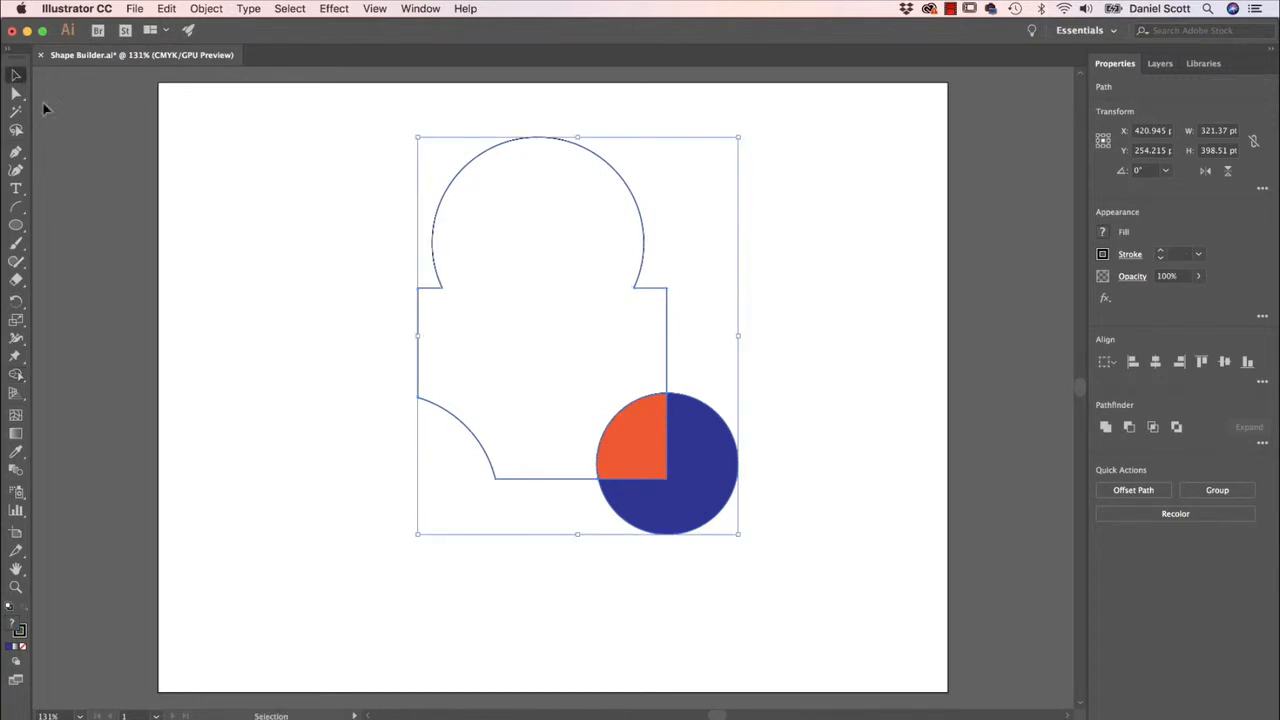
left_click(770, 460)
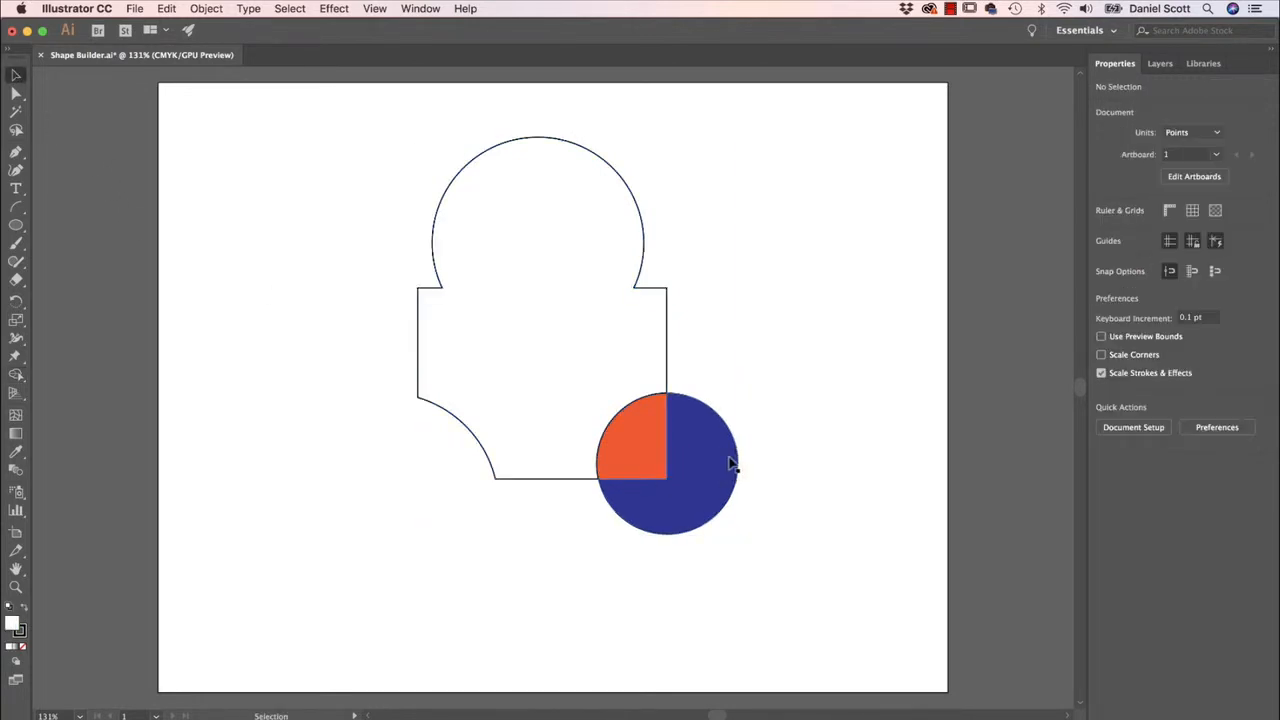
left_click_drag(734, 463, 874, 525)
left_click_drag(660, 460, 716, 521)
left_click(794, 366)
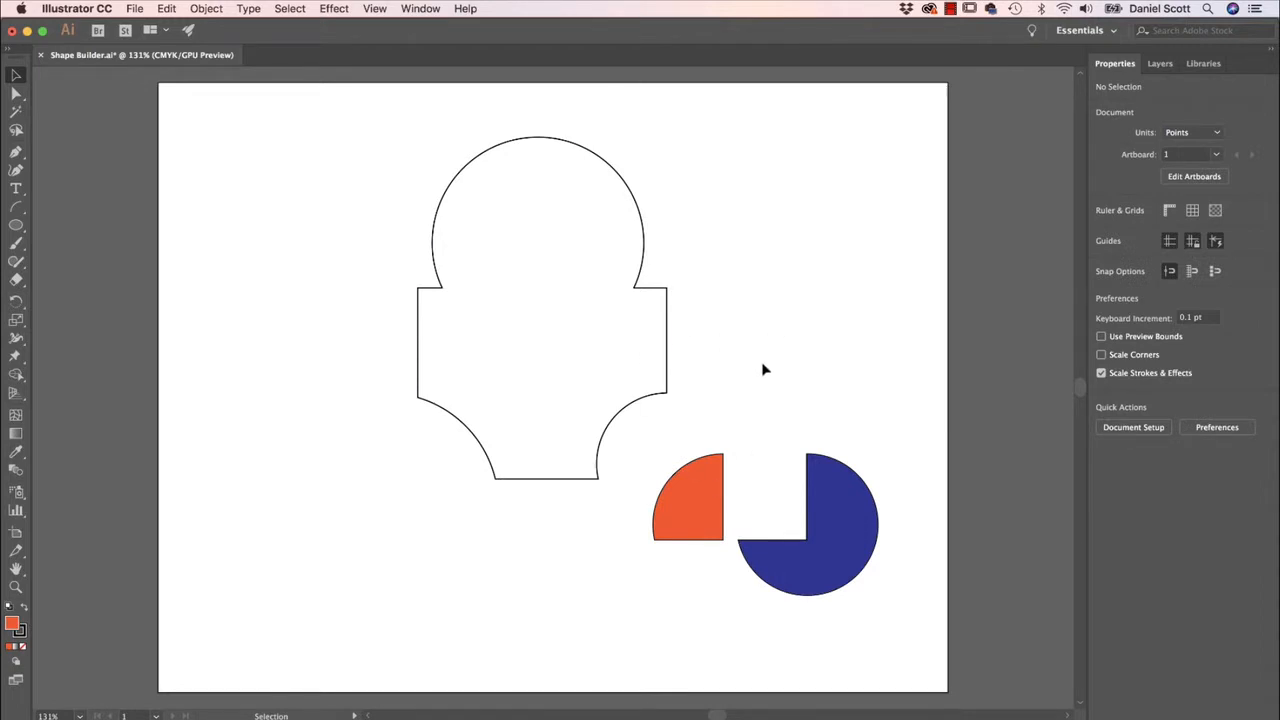
Step: Close the current document and open Shape Builder 2.ai from the Exercise Files folder
left_click(41, 55)
left_click(648, 408)
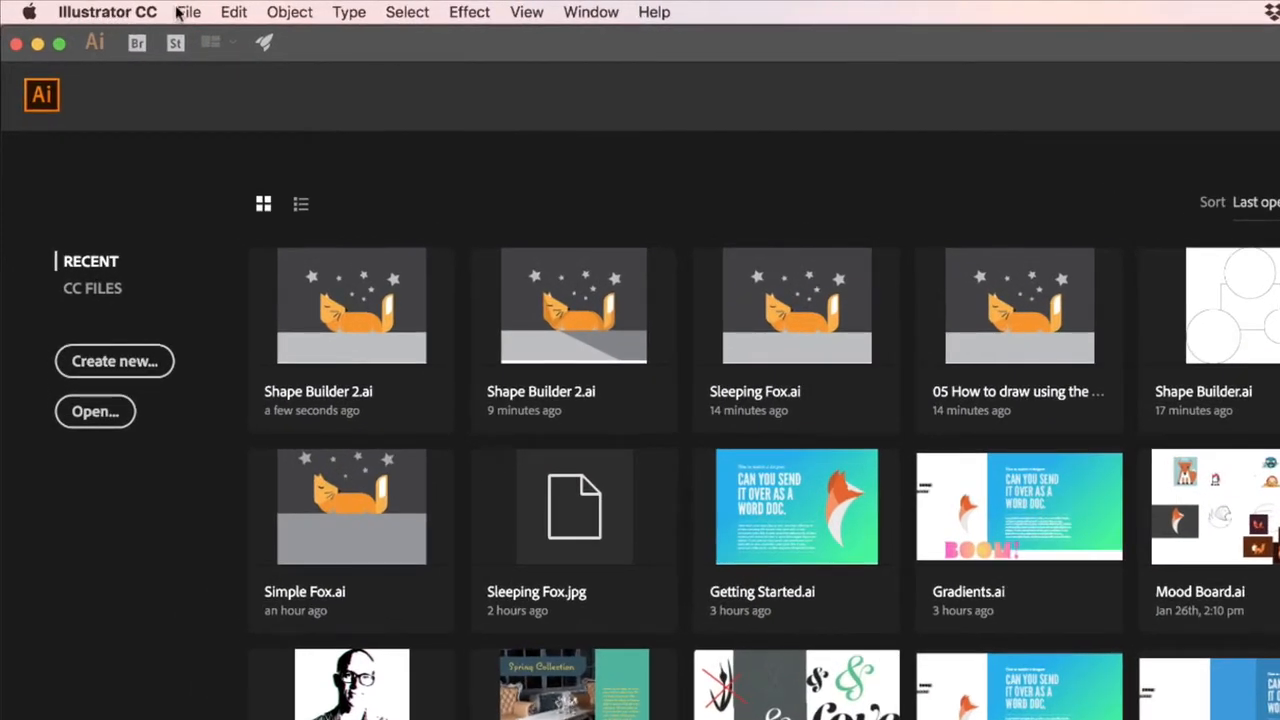
left_click(134, 8)
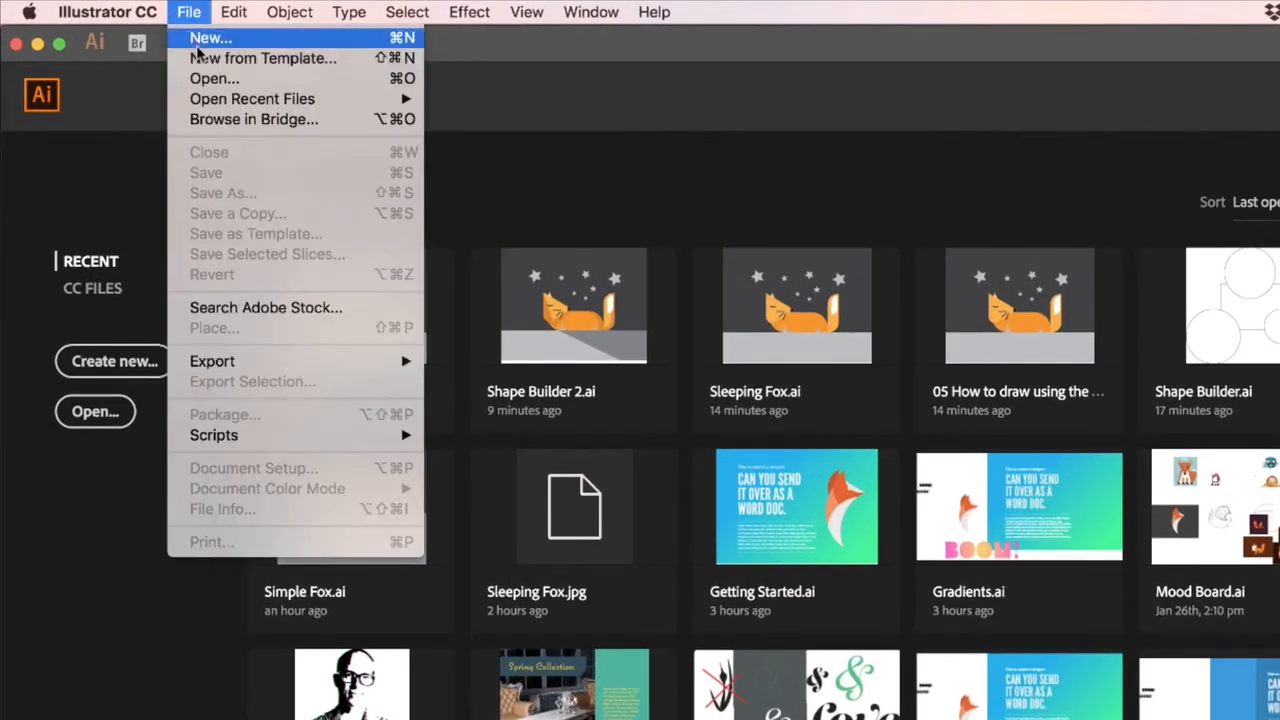
left_click(205, 78)
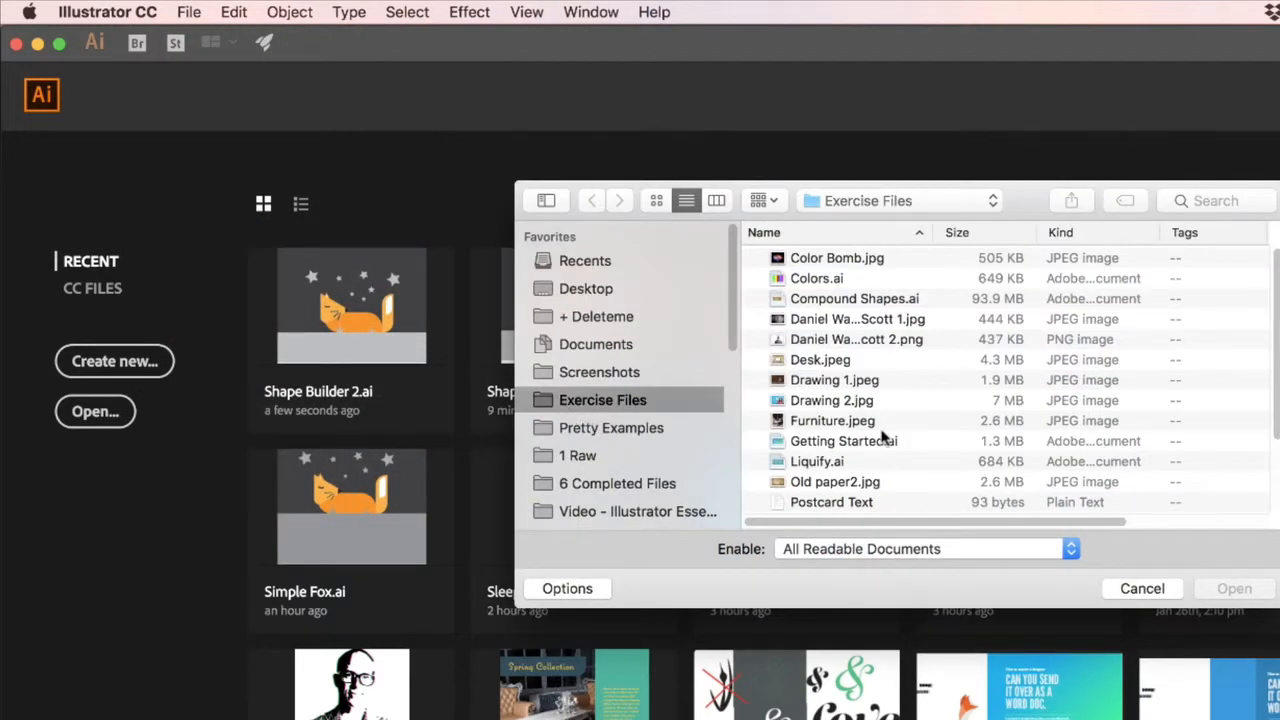
scroll(825, 455, "down", 3)
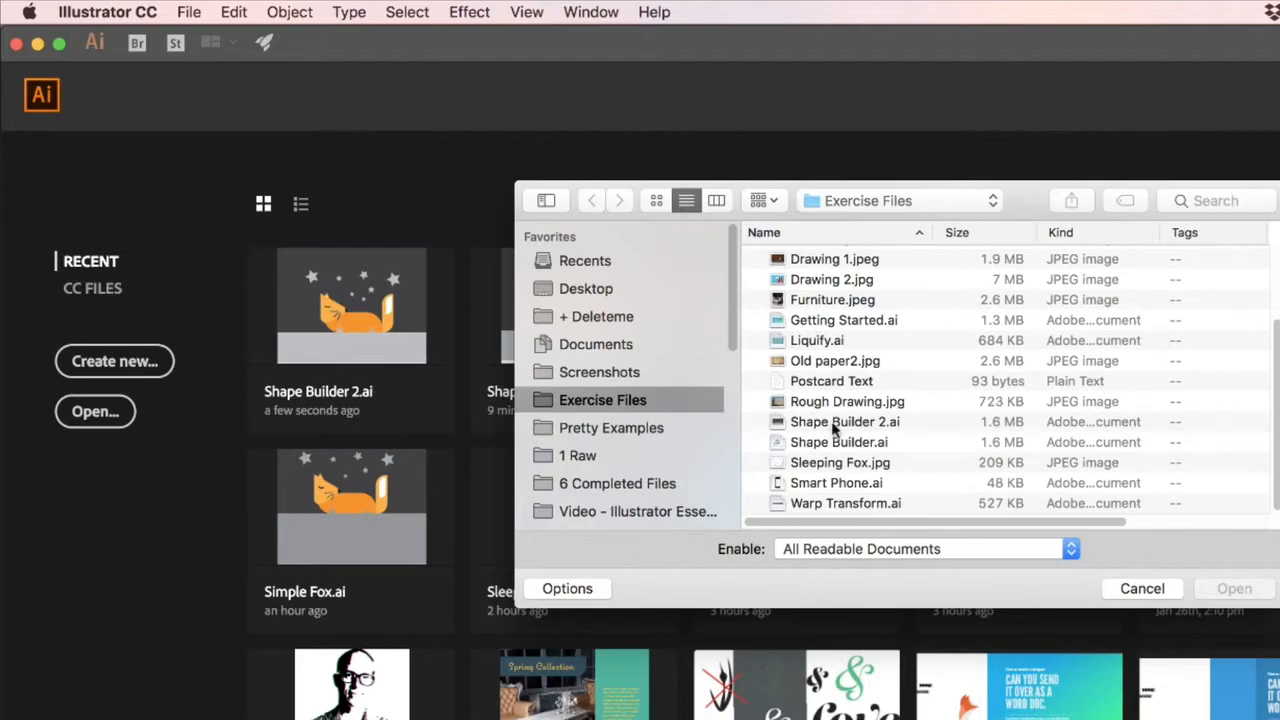
left_click(833, 425)
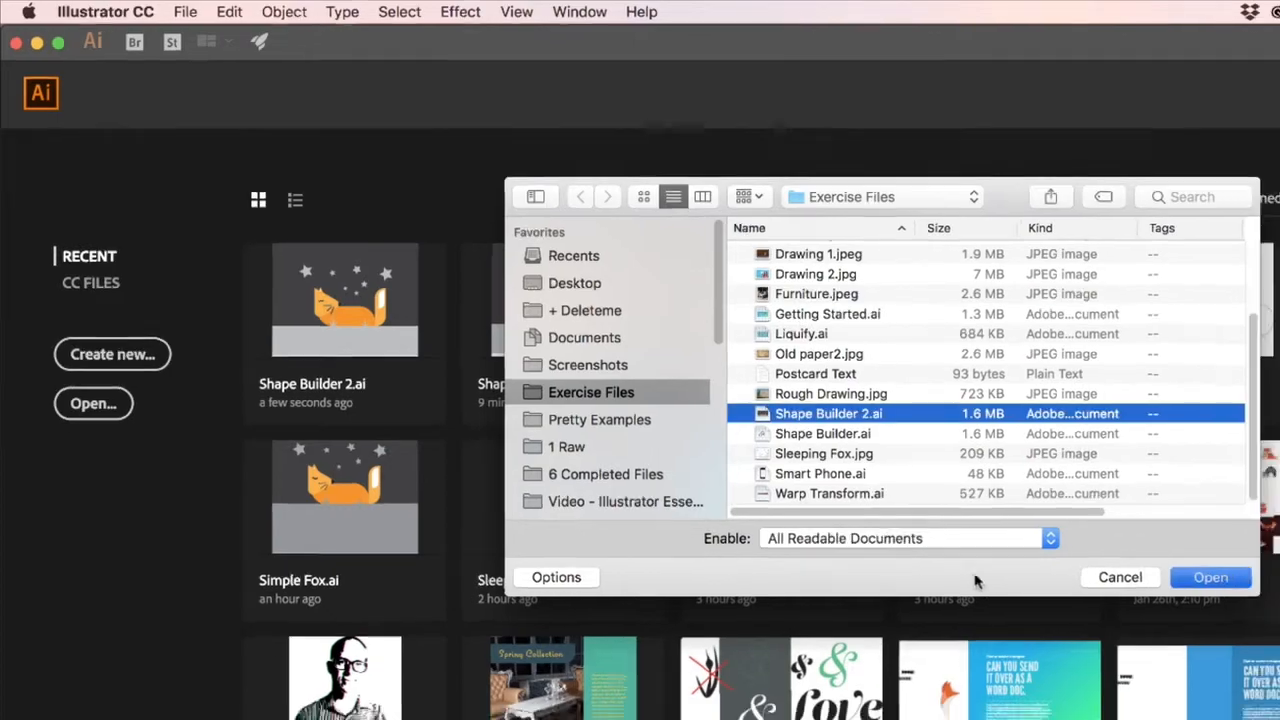
key("Return")
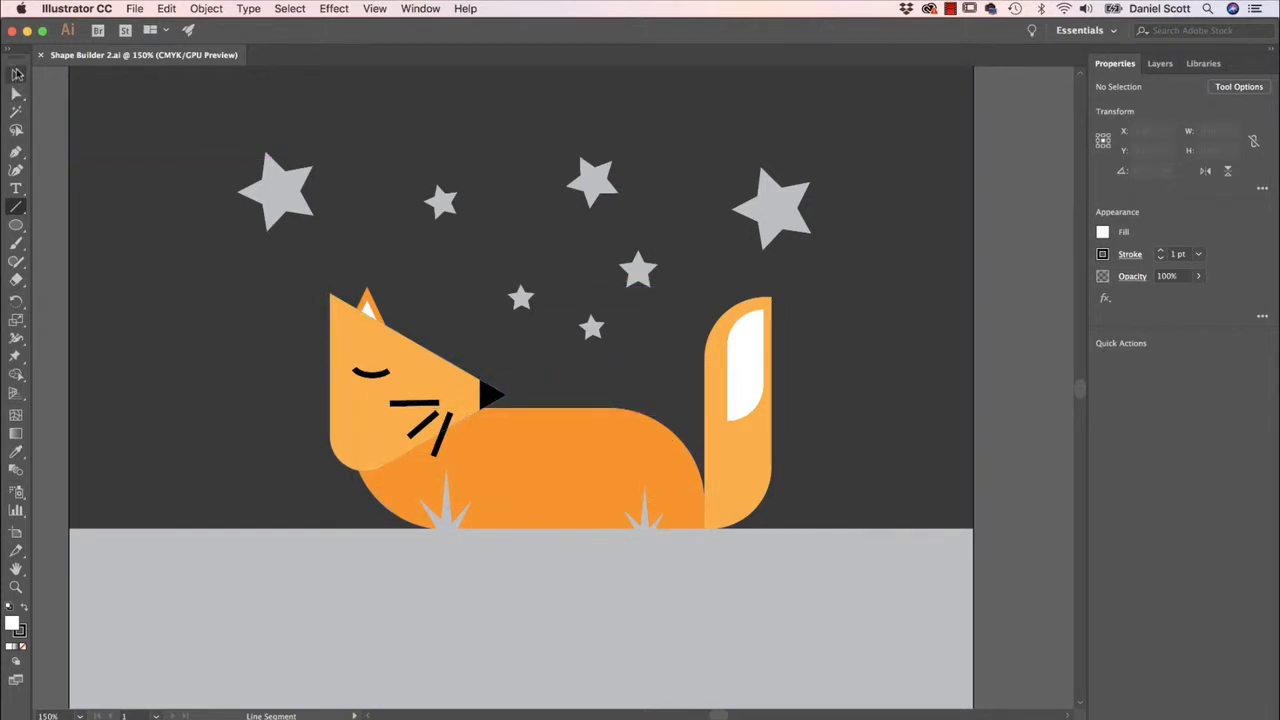
Step: Move the dark grey background rectangle off the right side of the artboard
left_click(17, 77)
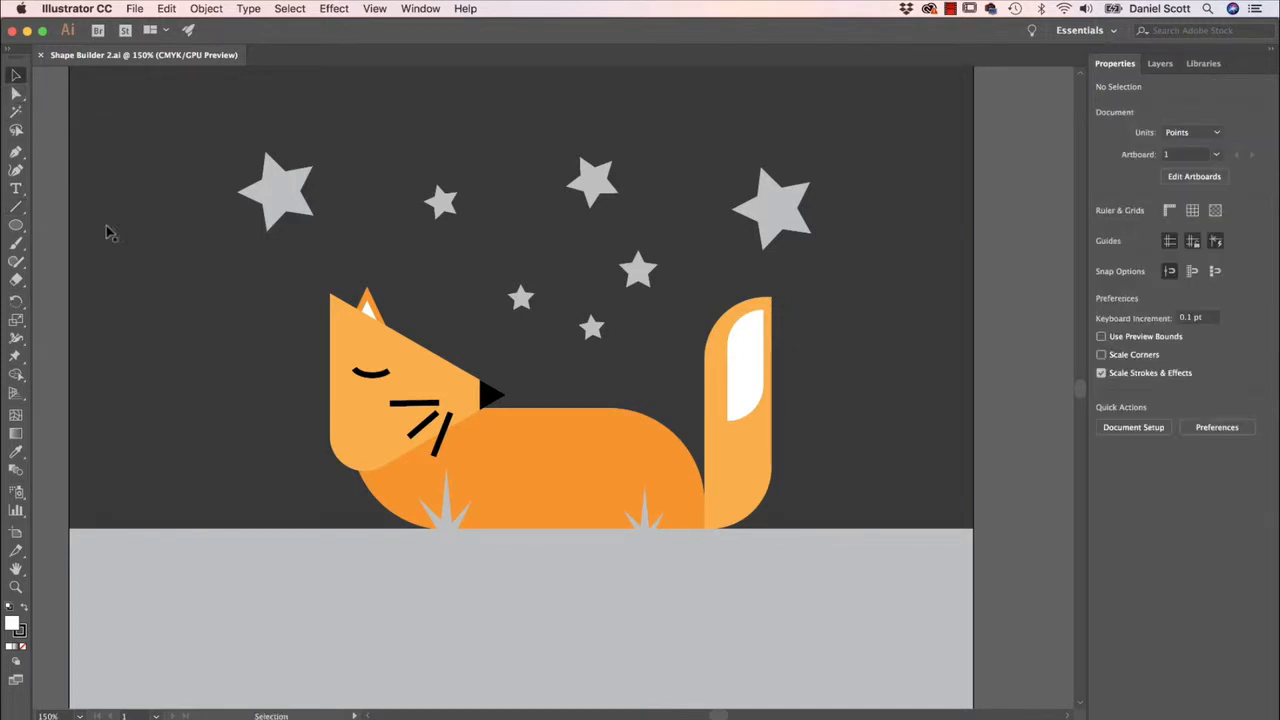
left_click(180, 344)
left_click_drag(151, 349, 1029, 357)
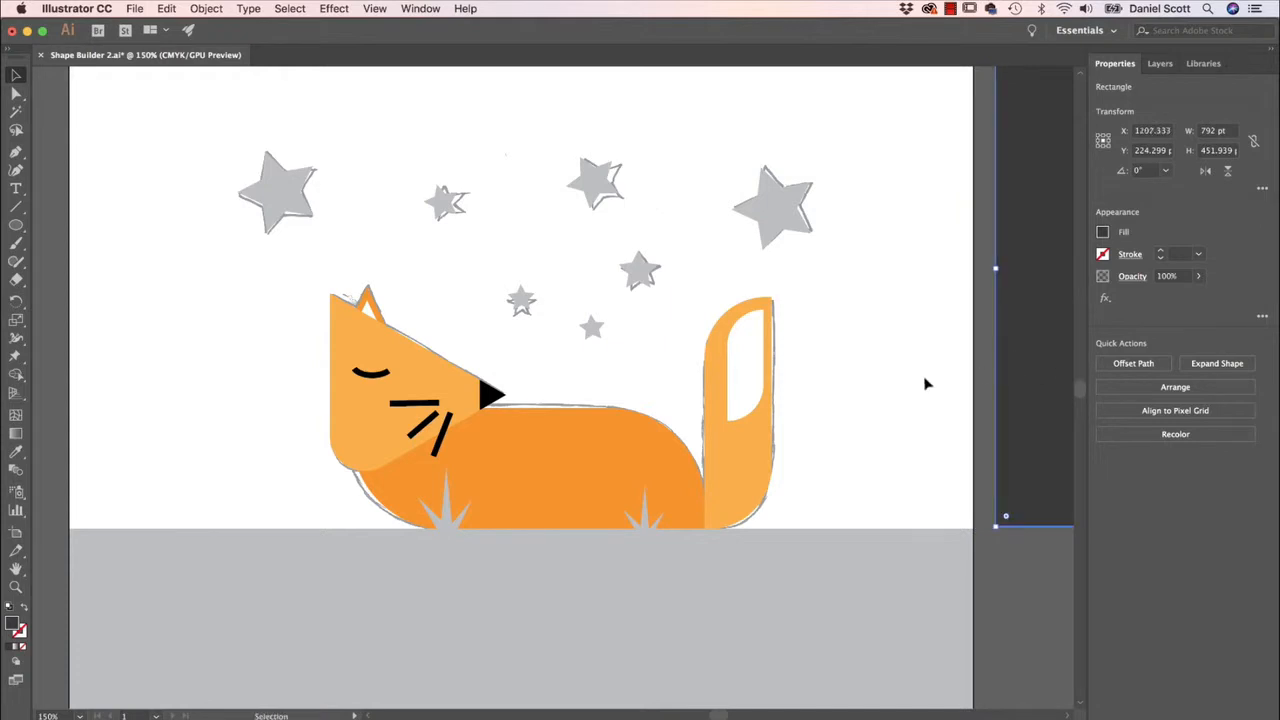
Step: Hide the locked template layer containing the fox sketch and clear the selection
left_click(1161, 63)
left_click(1099, 104)
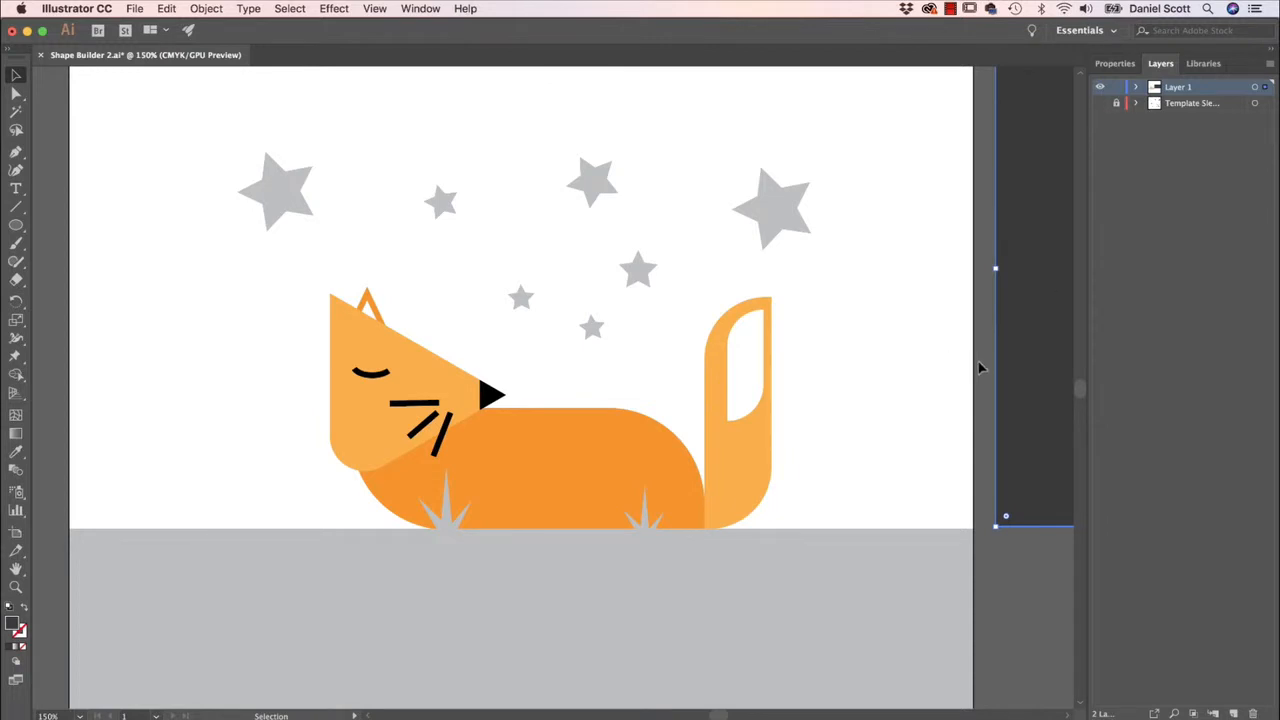
left_click(934, 434)
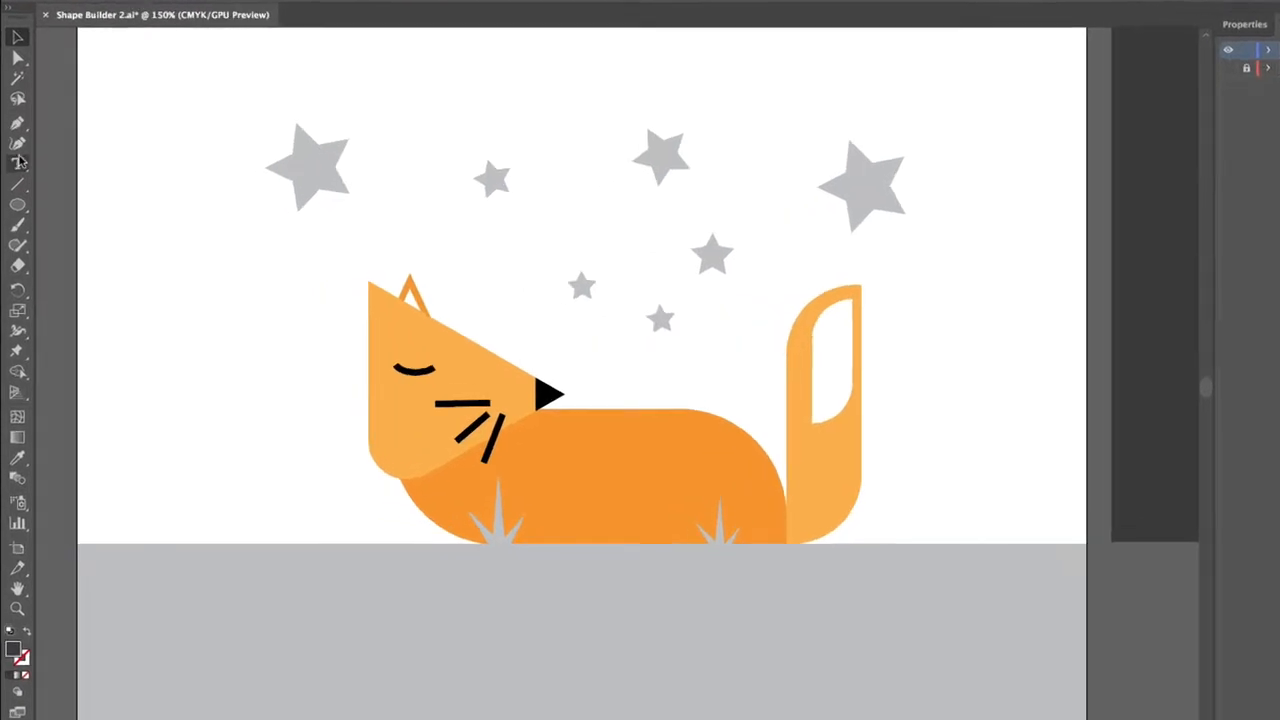
Step: Draw a straight line from the upper-left corner of the fox's head diagonally down past its chin onto the body
left_click(16, 206)
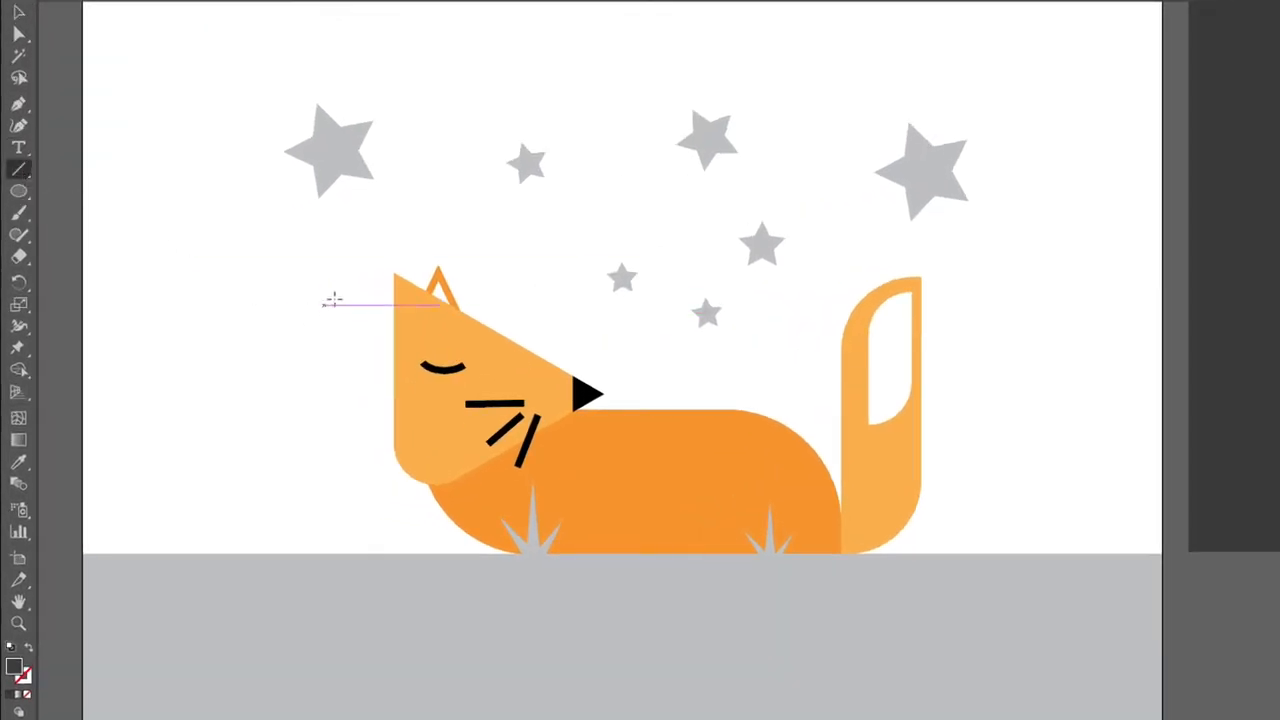
left_click_drag(395, 270, 481, 514)
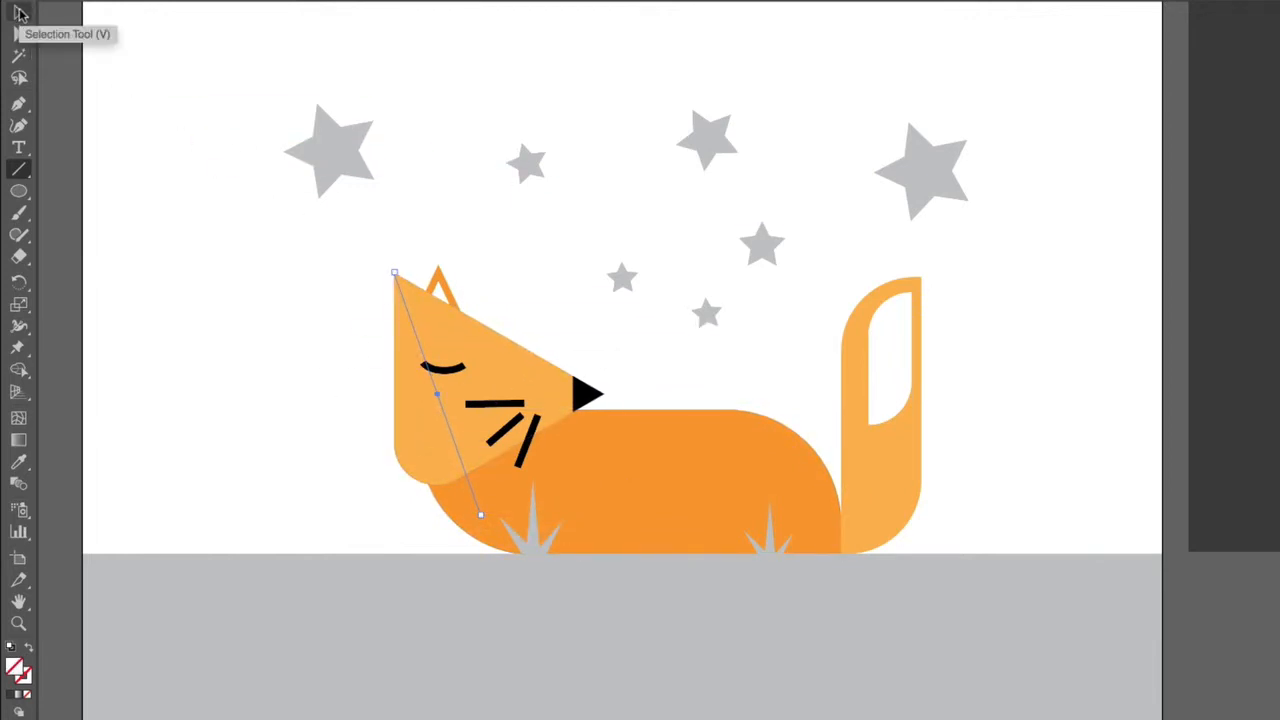
left_click(20, 12)
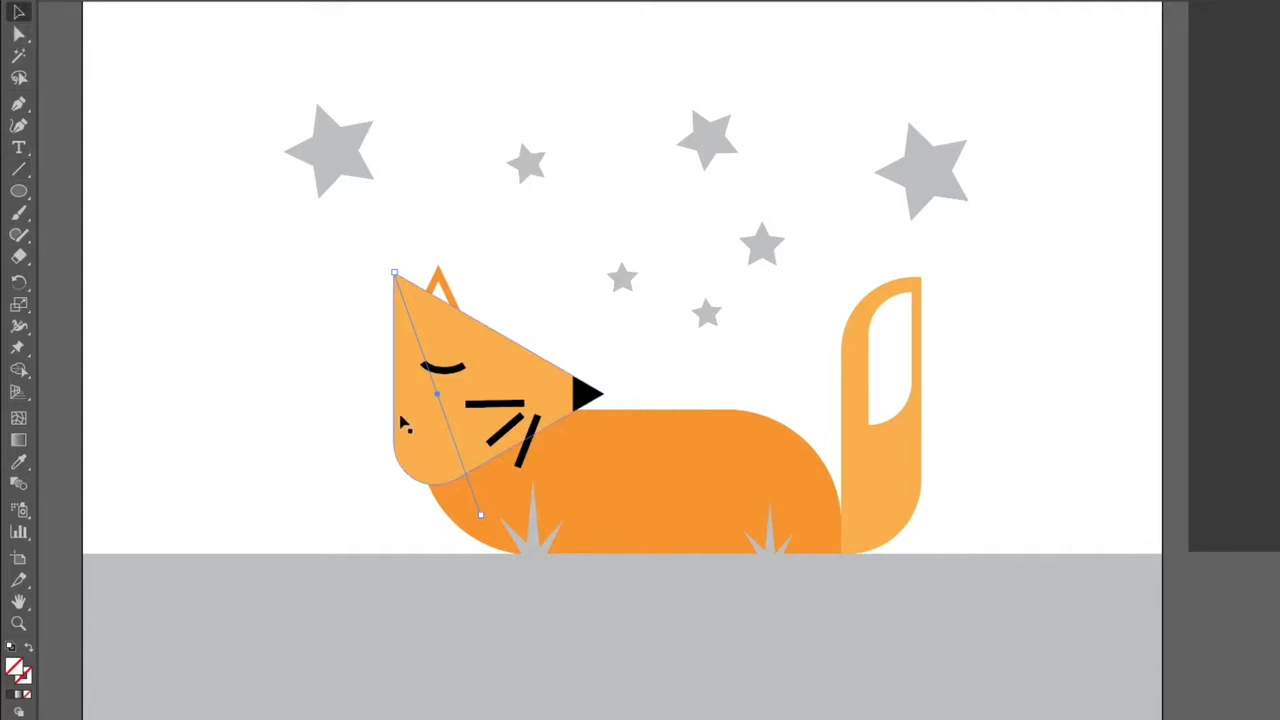
Step: Select the fox's head together with the diagonal line and set the Shape Builder fill to orange C=0 M=50 Y=100 K=0
left_click(412, 469, "shift")
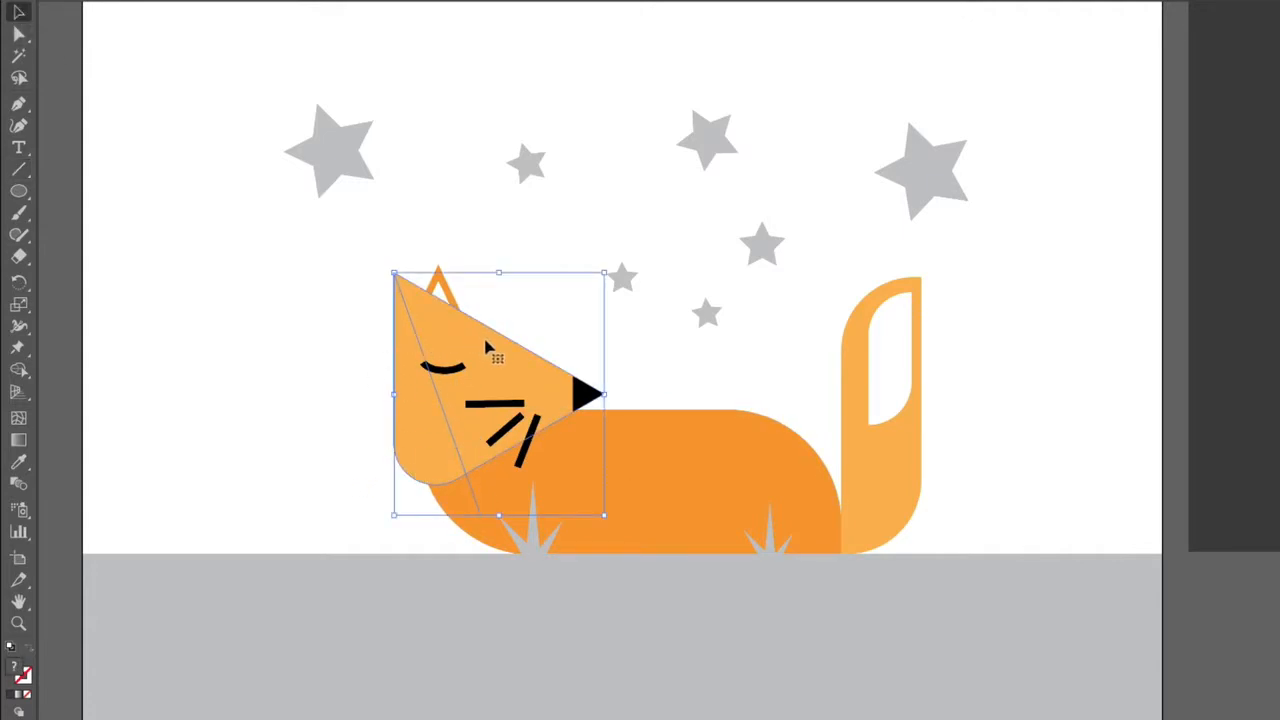
left_click_drag(434, 443, 113, 362)
key("super+z")
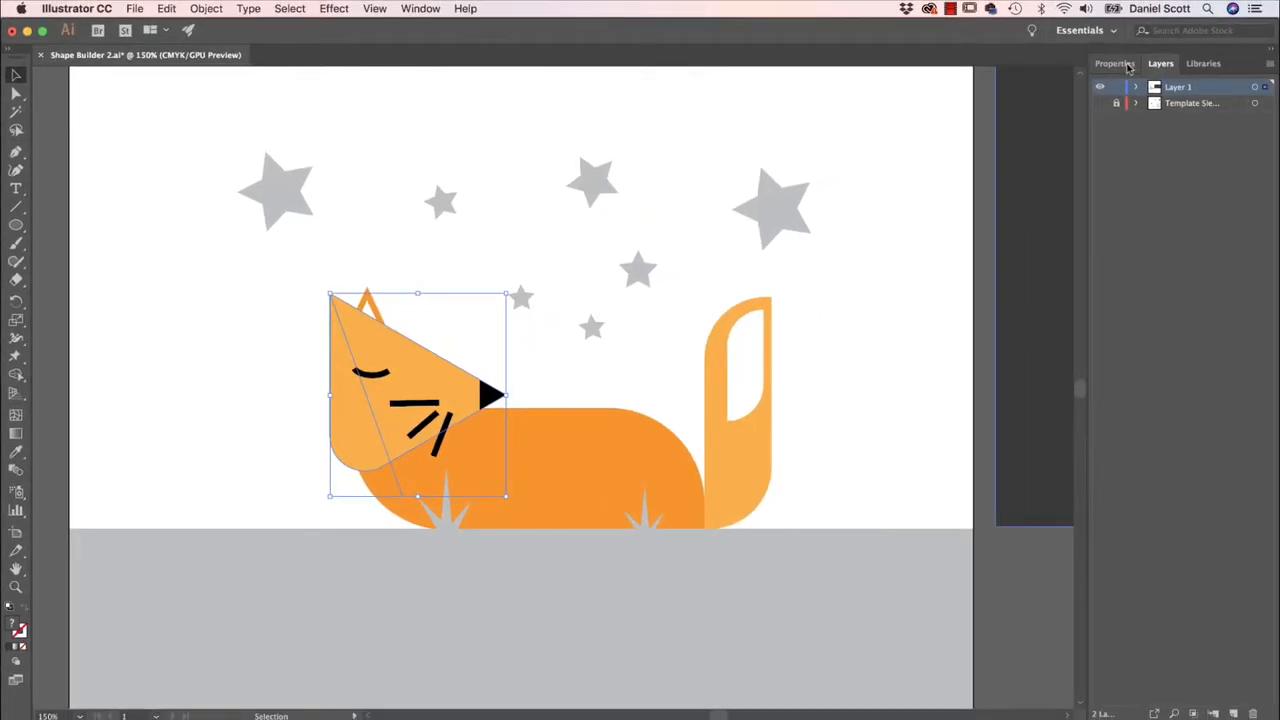
left_click(1126, 64)
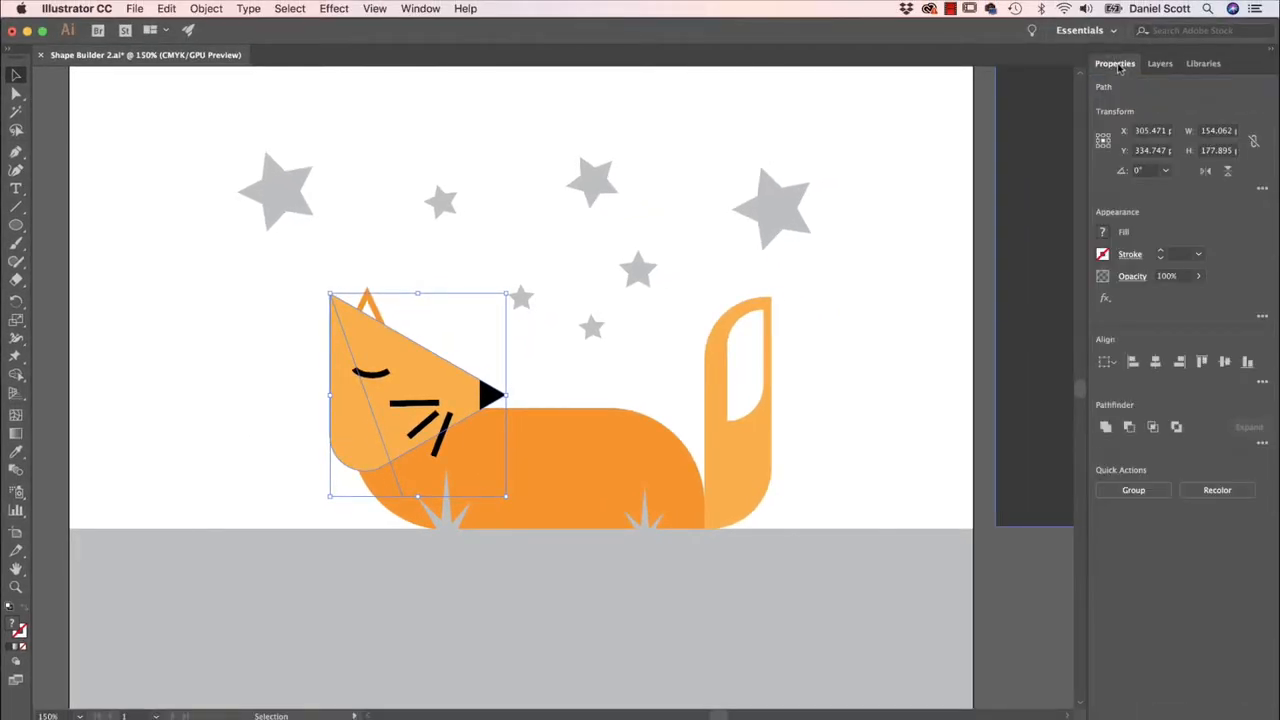
left_click(16, 374)
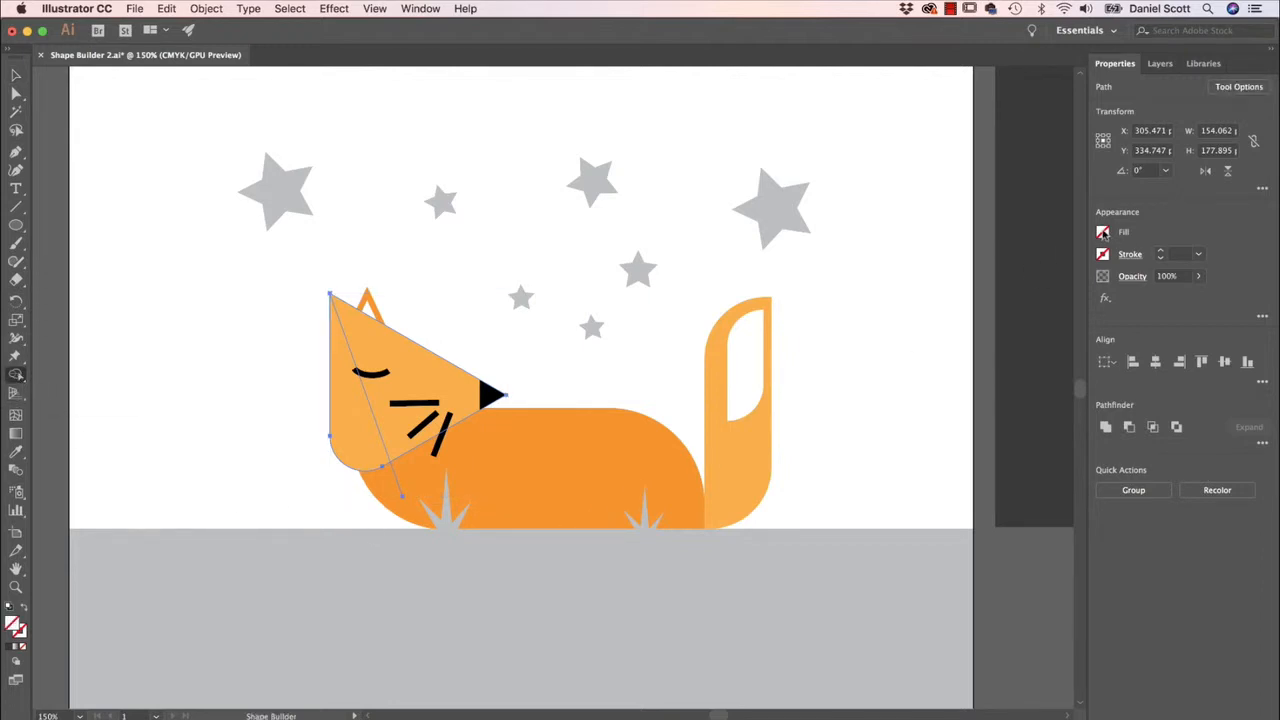
left_click(1102, 232)
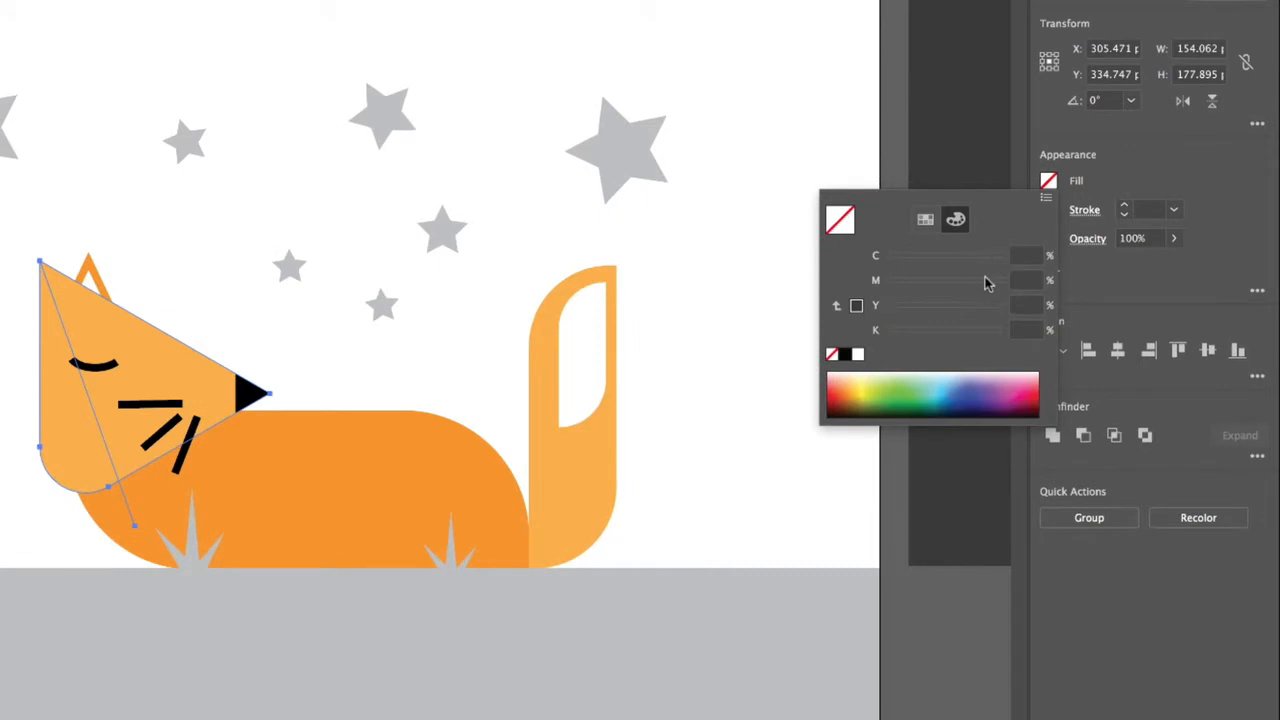
left_click(925, 220)
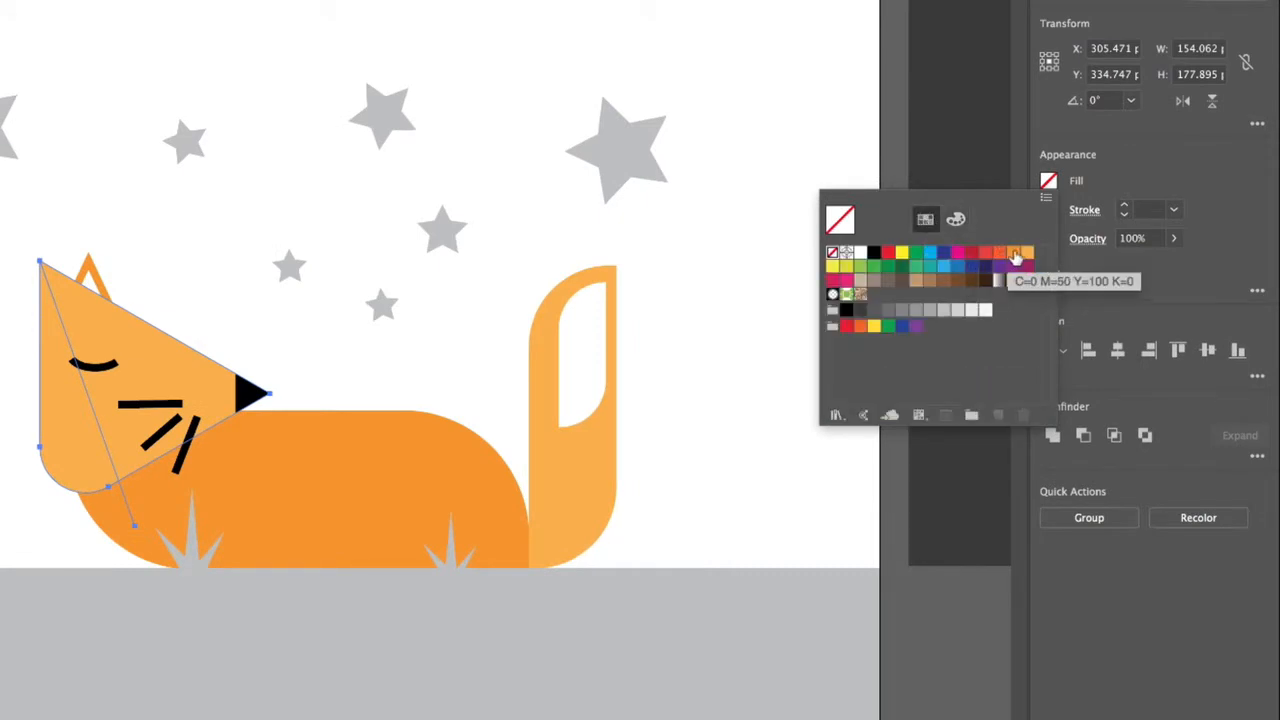
left_click(1013, 252)
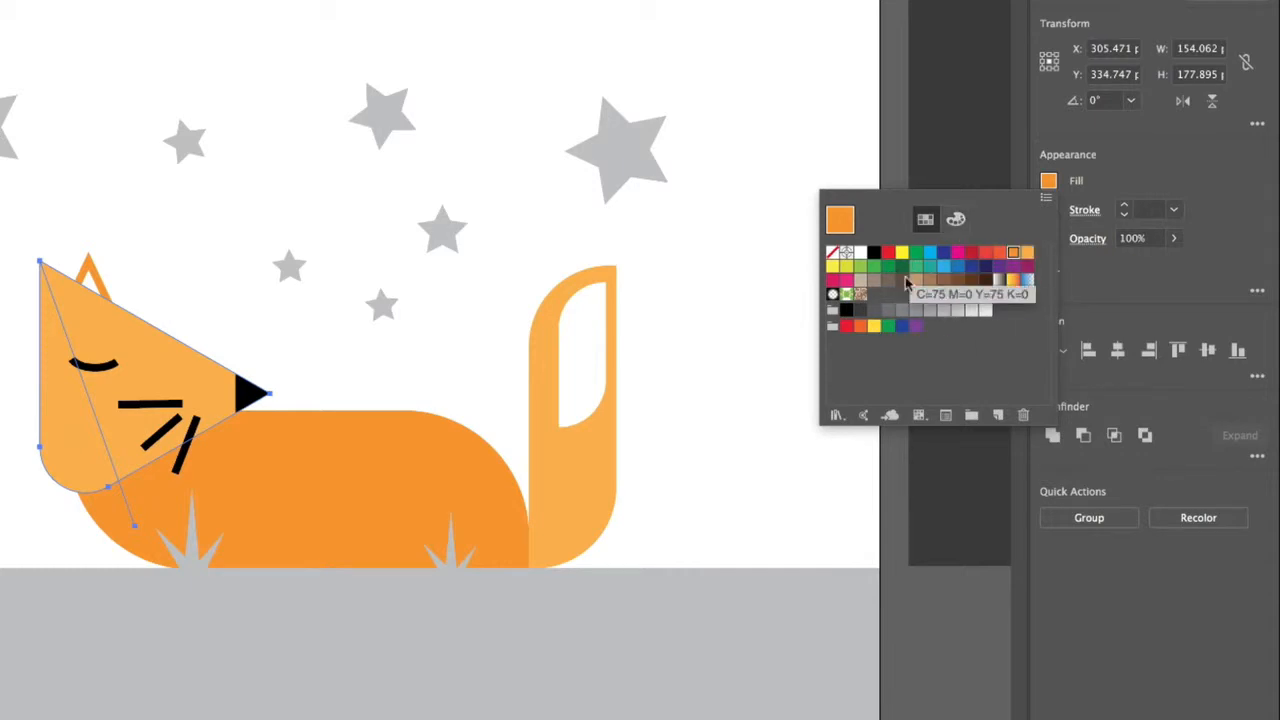
Step: Darken the orange fill by setting its black (K) value to 10%
left_click(956, 222)
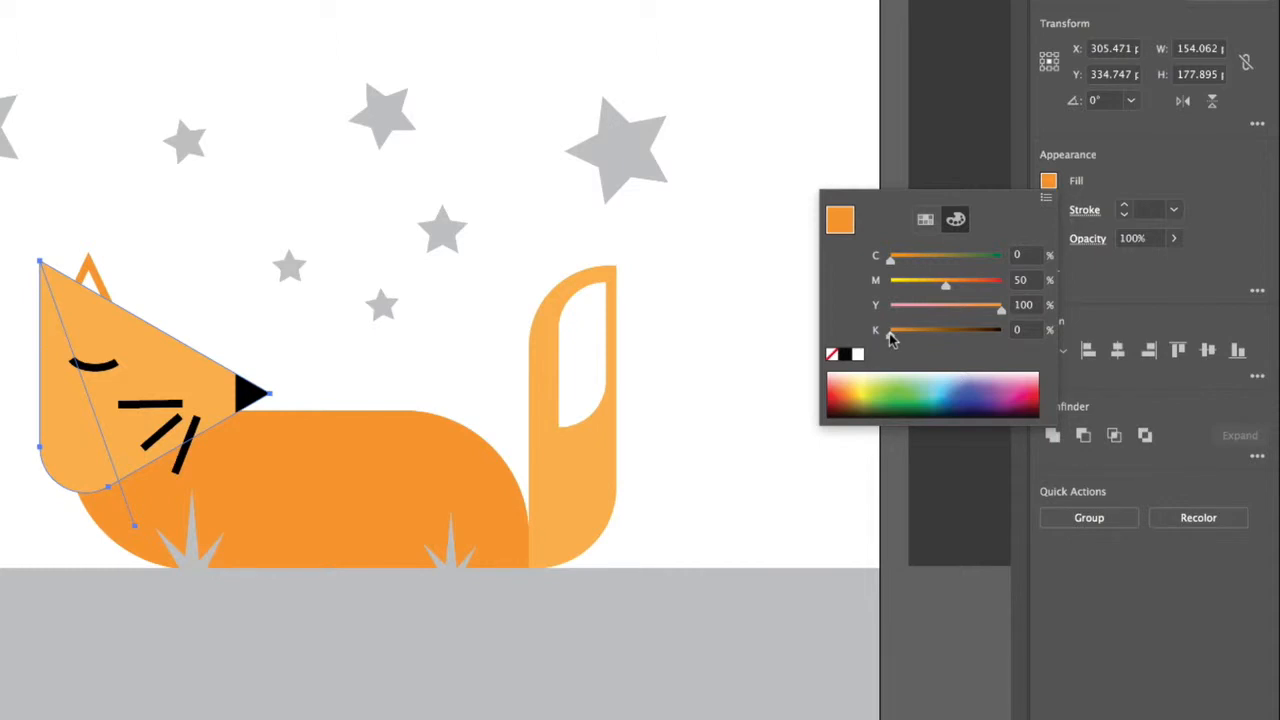
left_click_drag(890, 334, 923, 337)
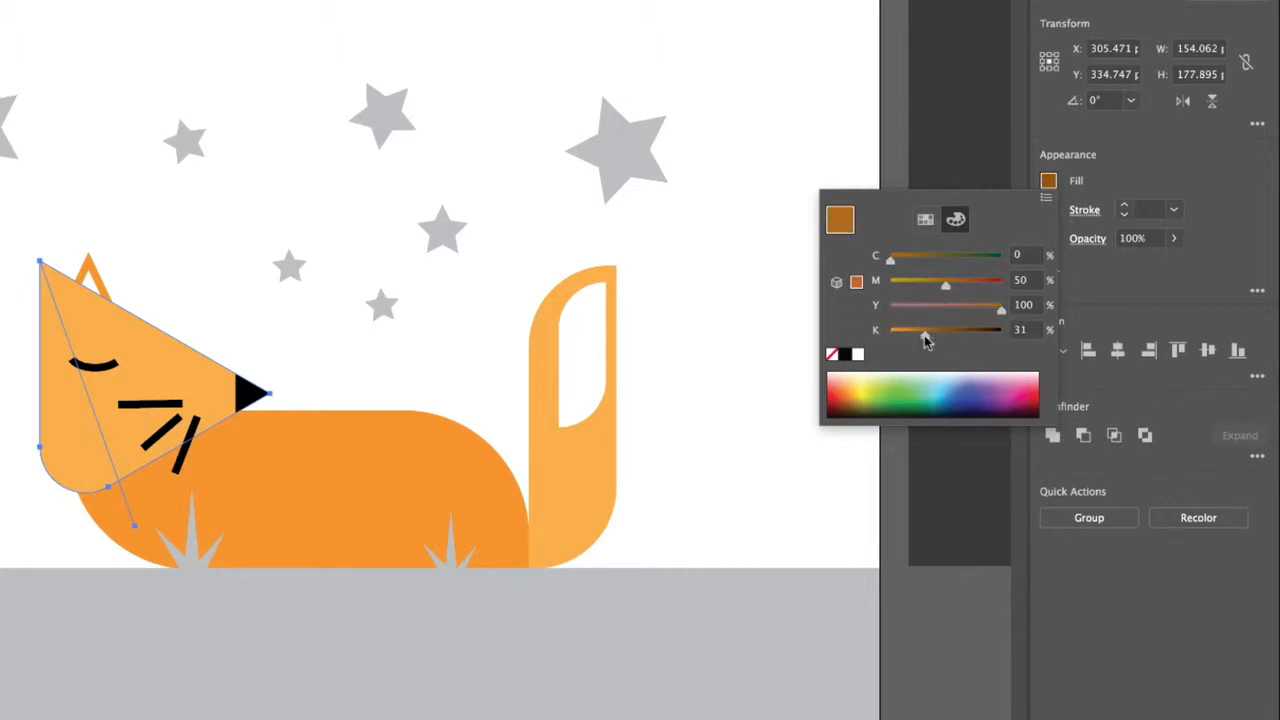
left_click(1020, 330)
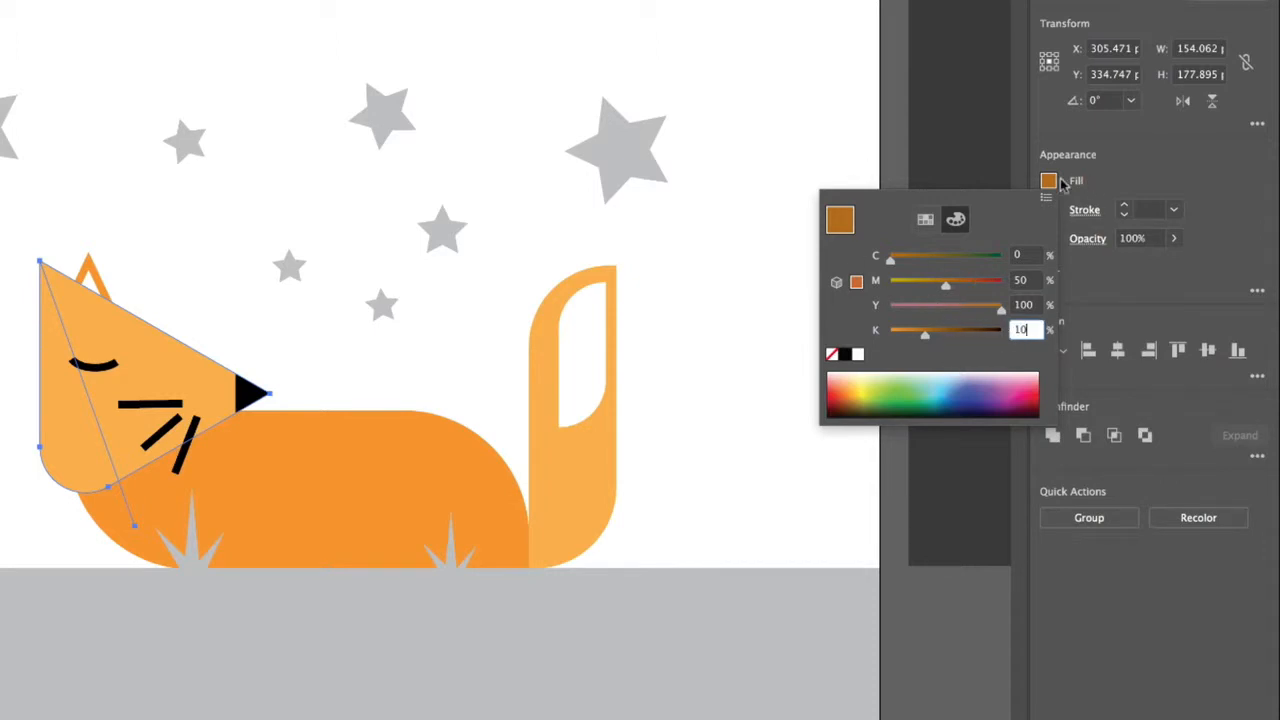
left_click(1174, 152)
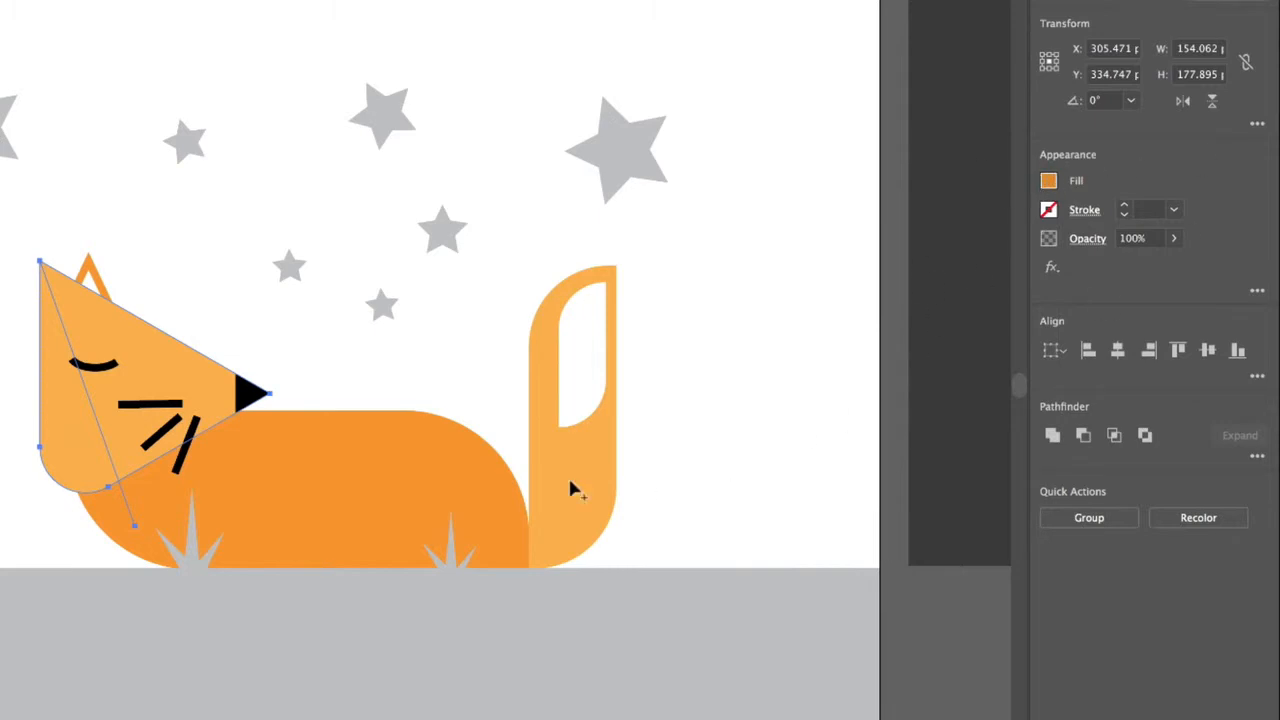
Step: Apply the darker orange to the head section behind the dividing line with Shape Builder and clear the selection
left_click(73, 420)
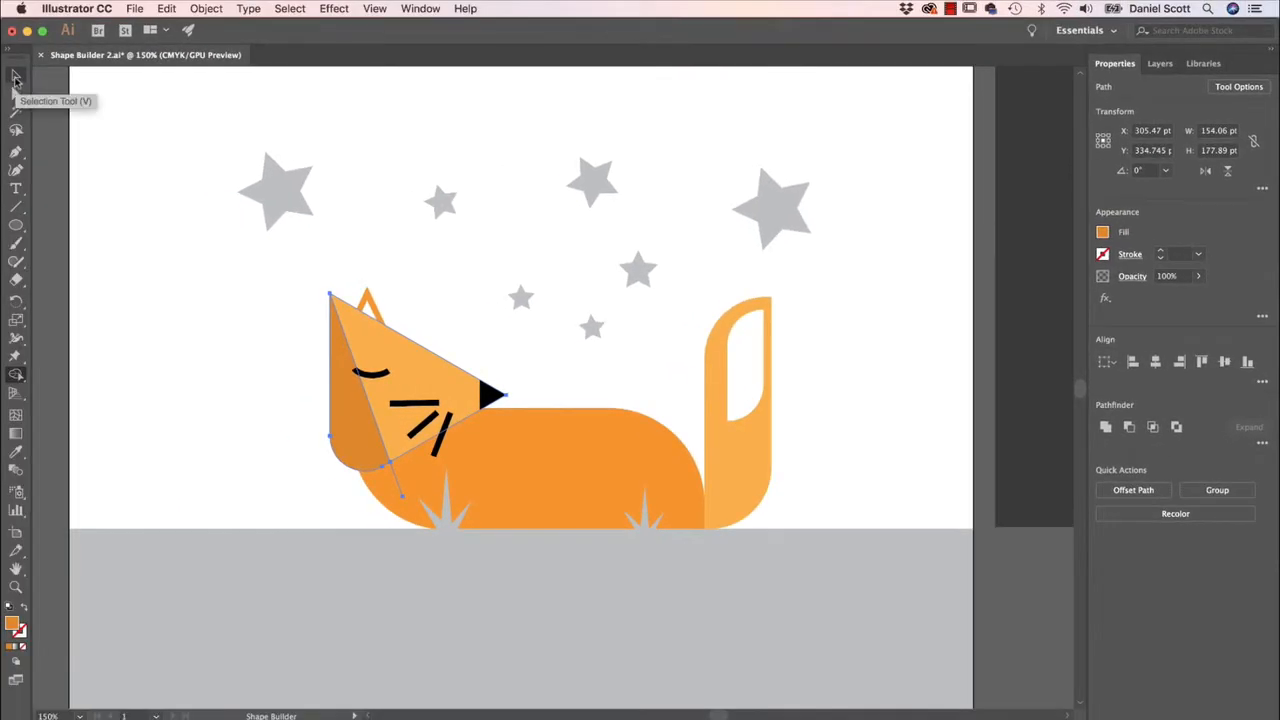
left_click(15, 76)
left_click(238, 385)
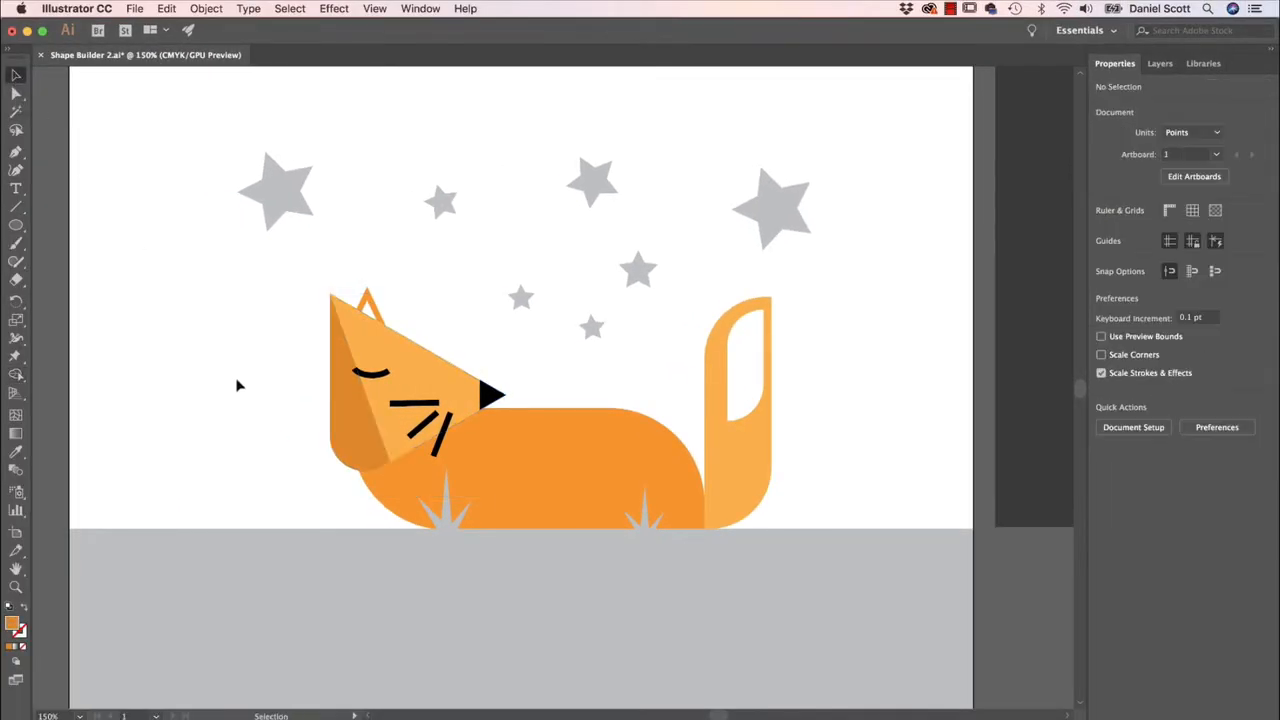
Step: Deselect the leftover line end below the chin and draw a diagonal line about 178 by 113 pt across the front of the body
left_click(397, 488)
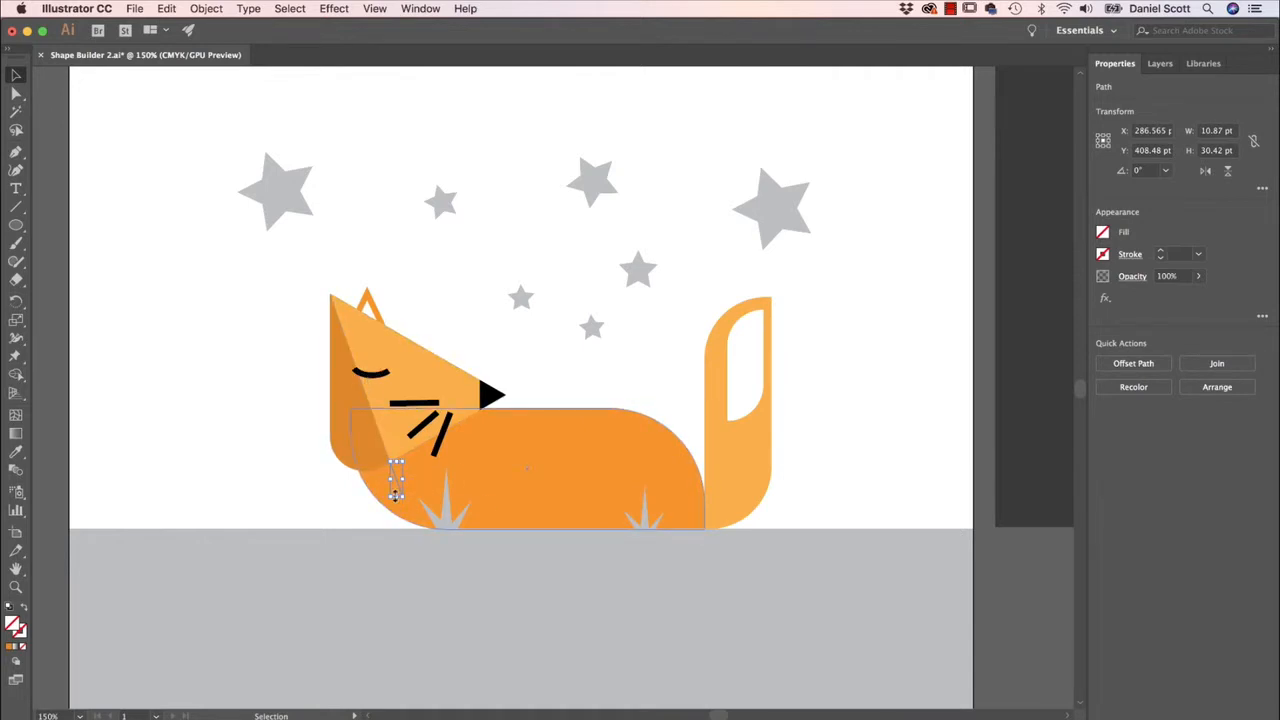
key("super+shift+a")
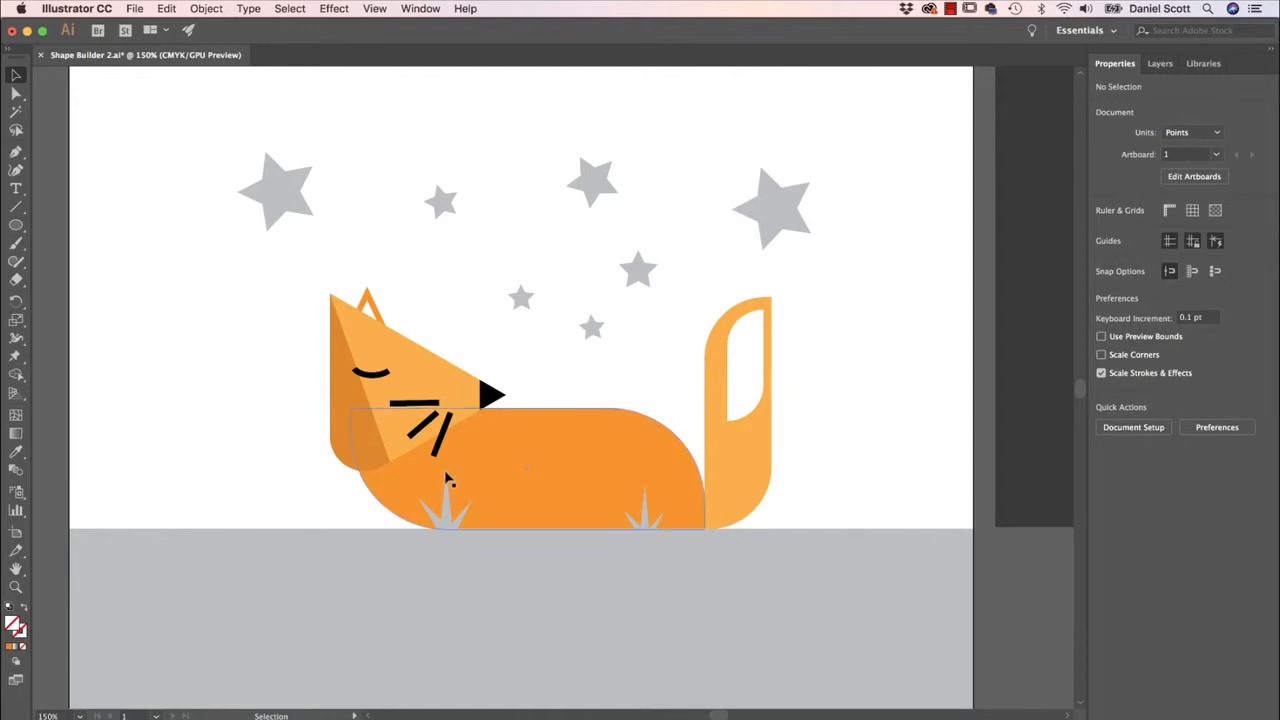
left_click(16, 206)
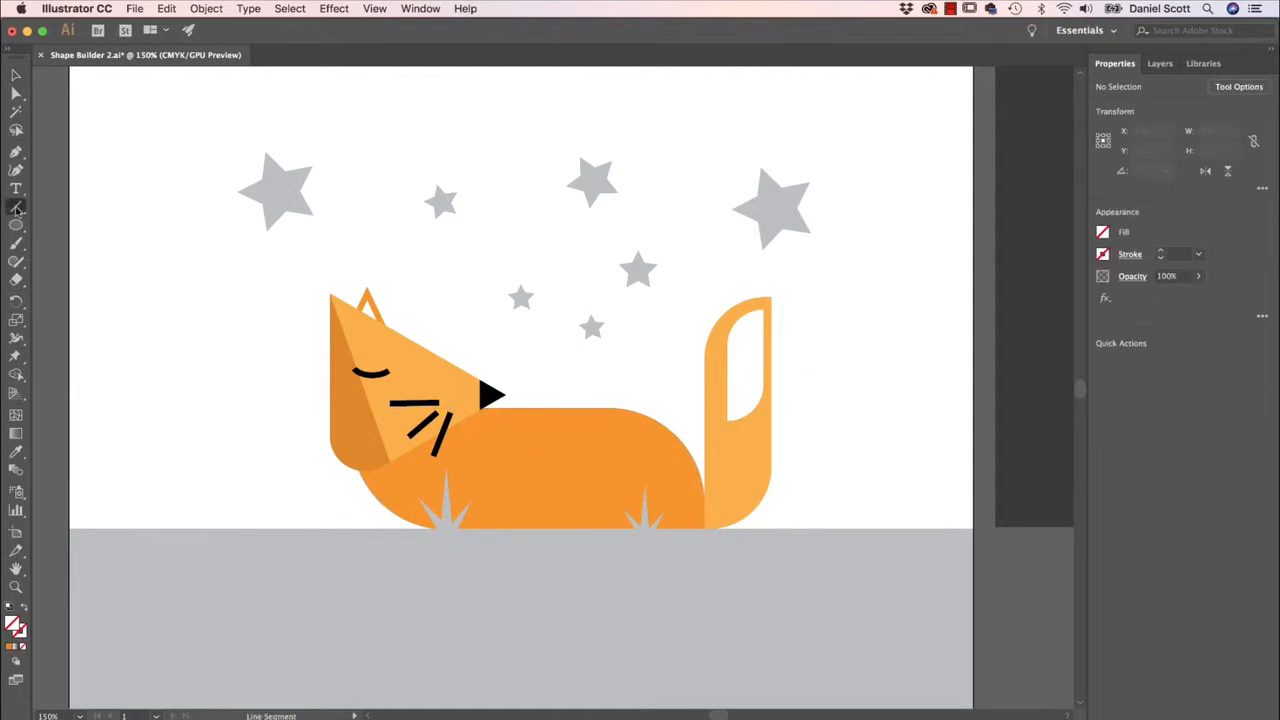
left_click_drag(541, 401, 341, 526)
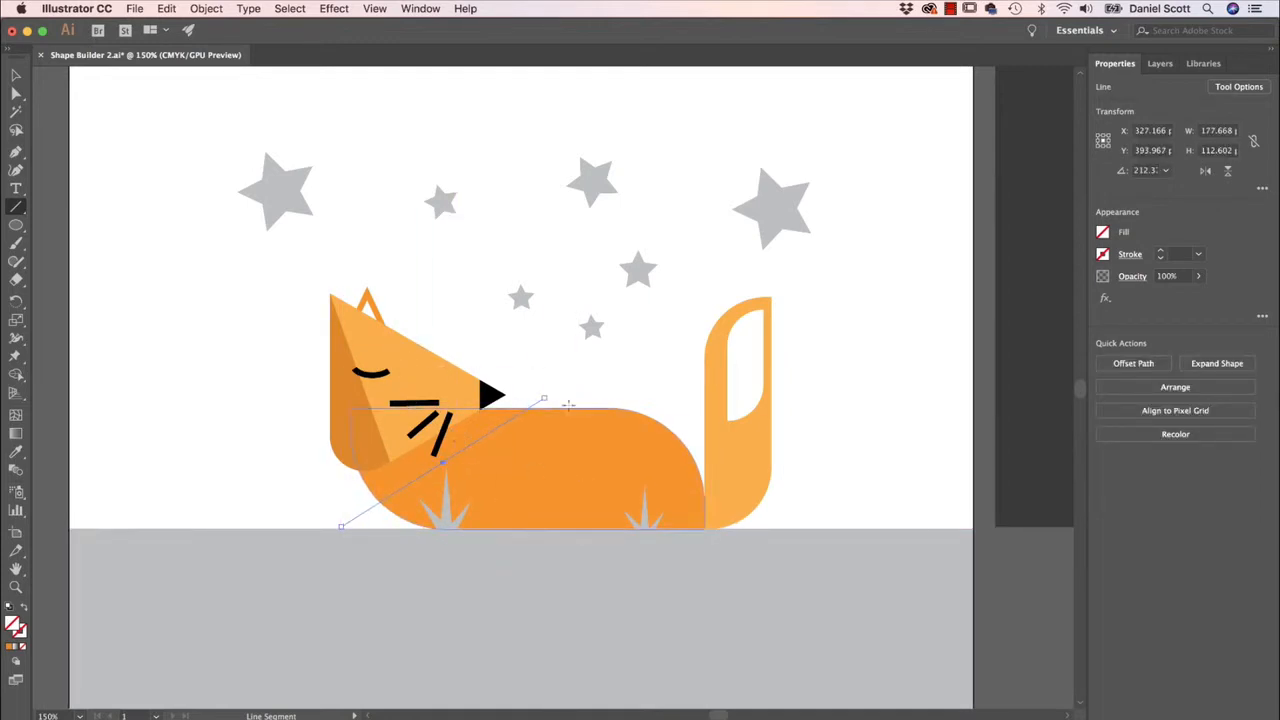
Step: Select the body along with its diagonal line and set the Shape Builder fill to the darker orange C=0 M=50 Y=100 K=10
left_click(16, 75)
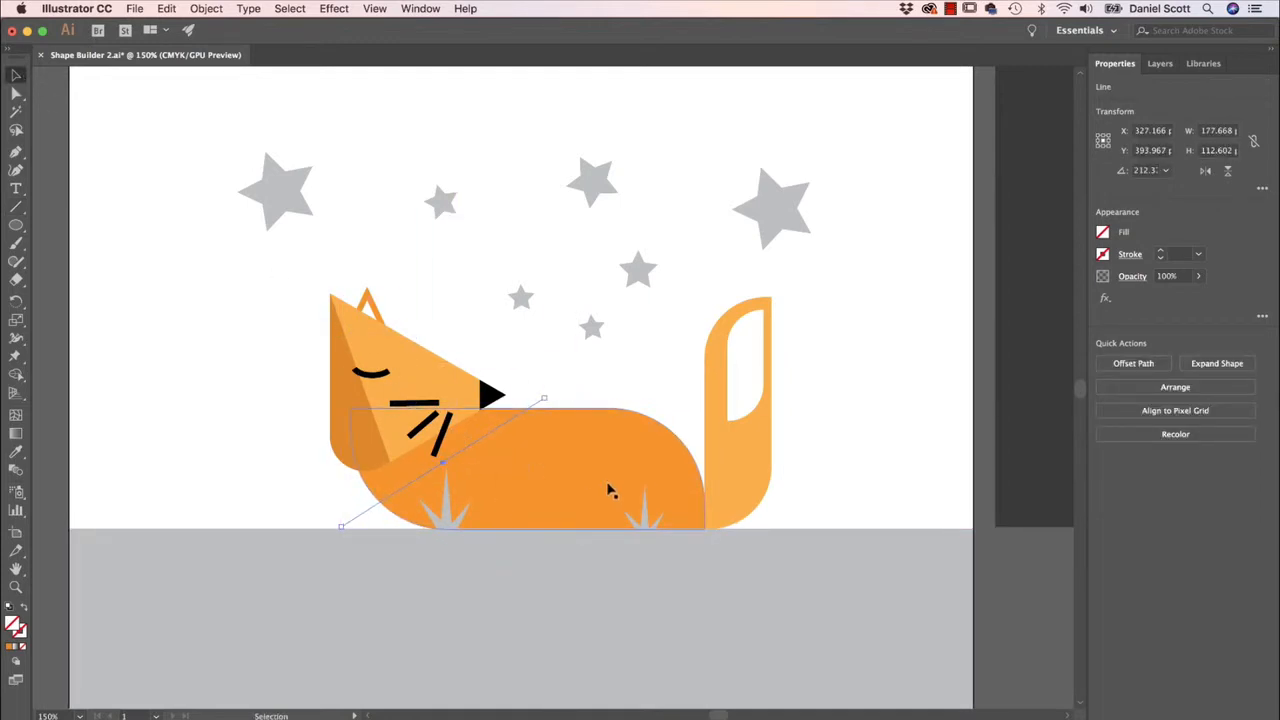
left_click(556, 466, "shift")
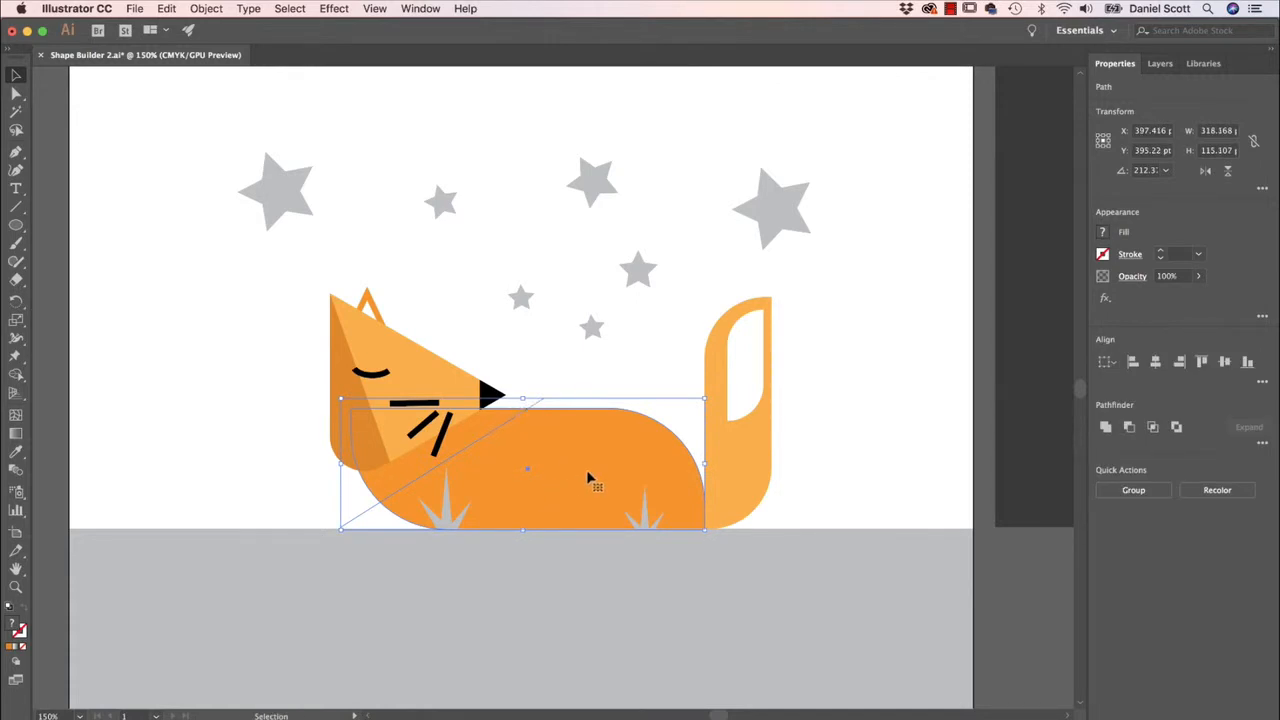
left_click(1105, 233)
left_click(16, 374)
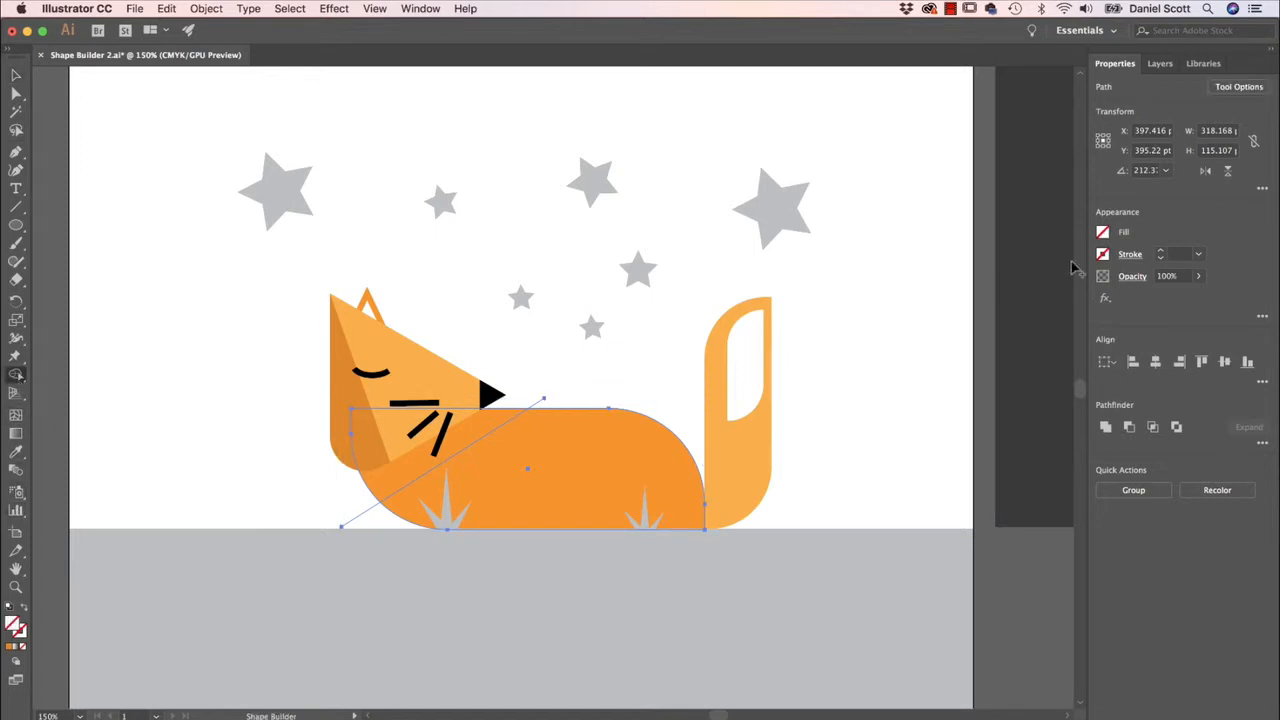
left_click(1104, 236)
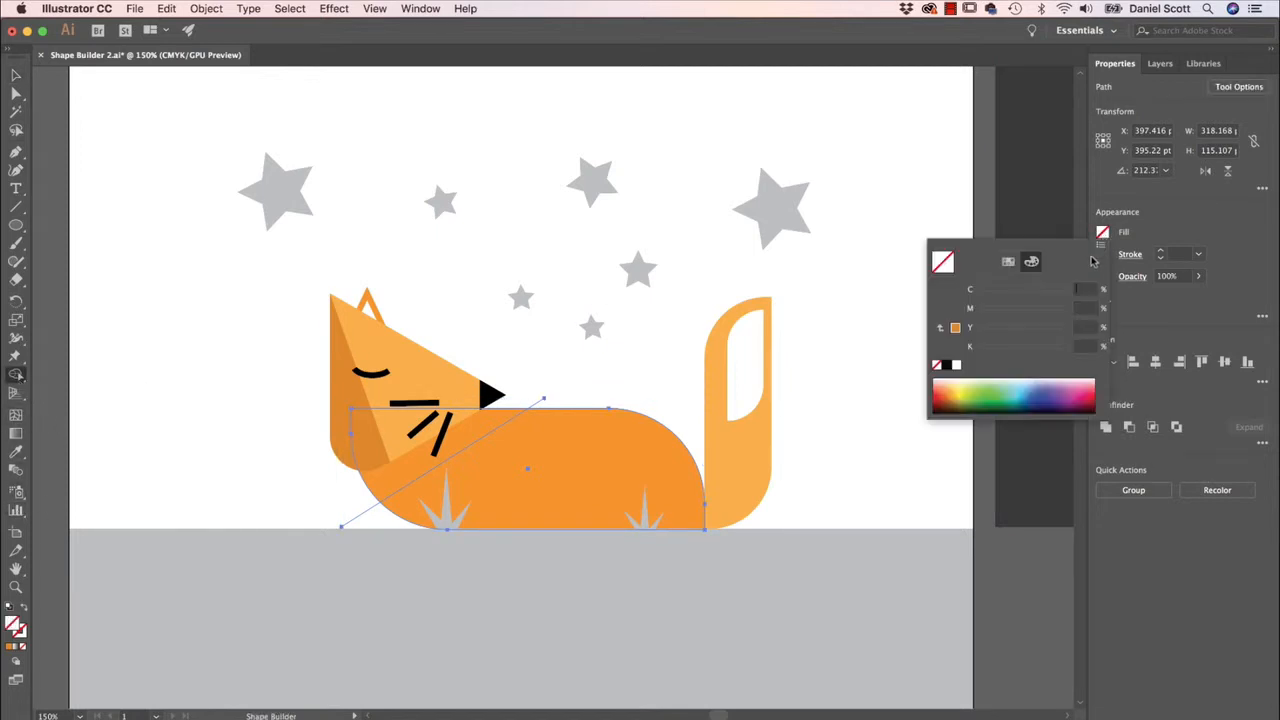
left_click(955, 329)
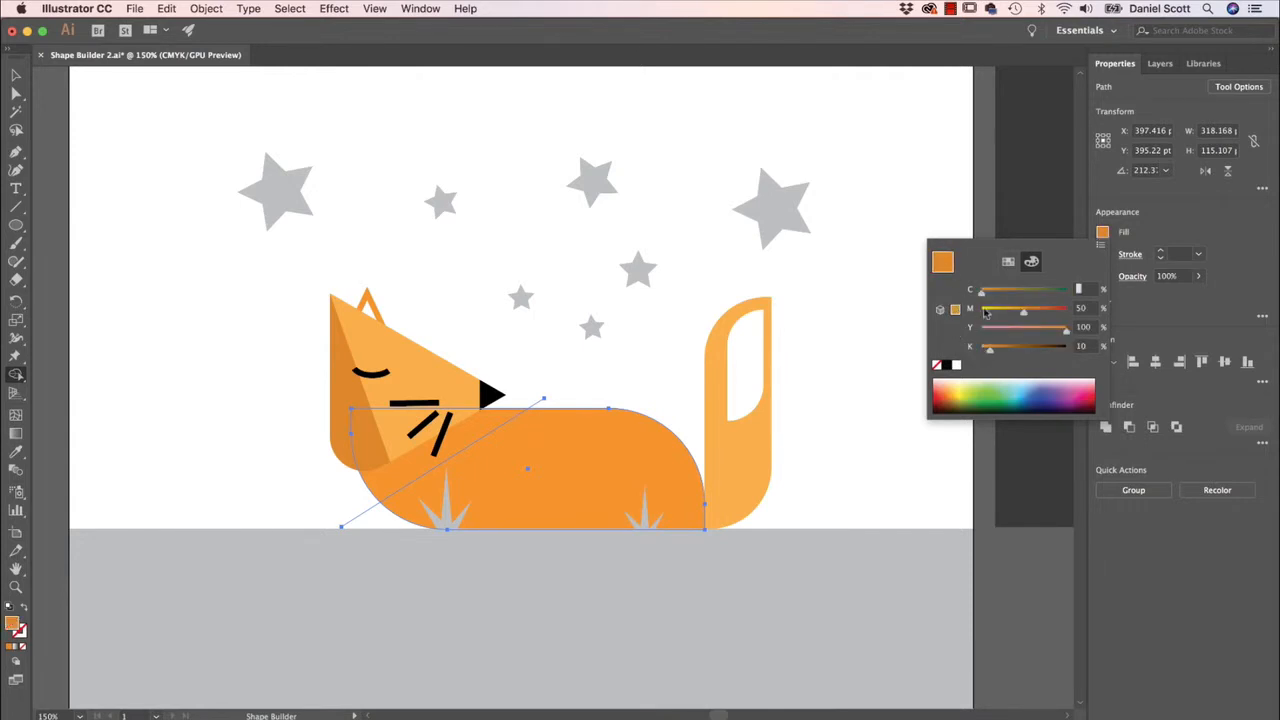
left_click(1008, 261)
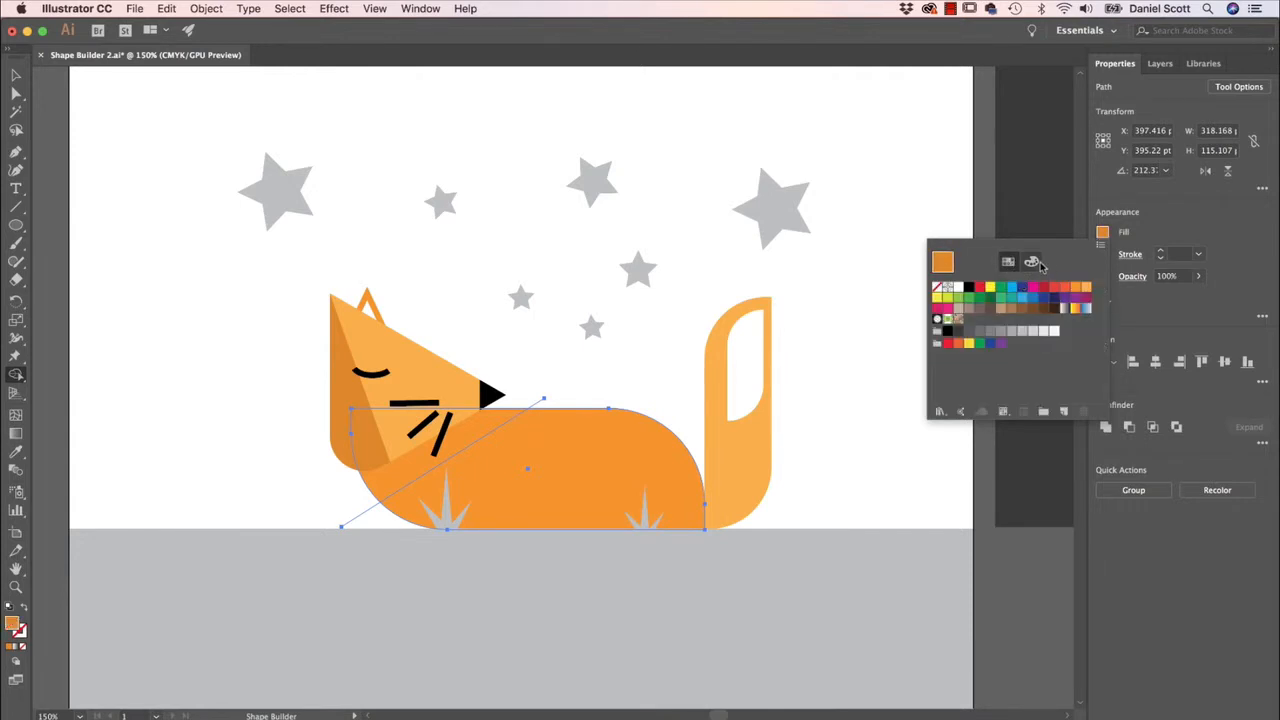
left_click(1031, 262)
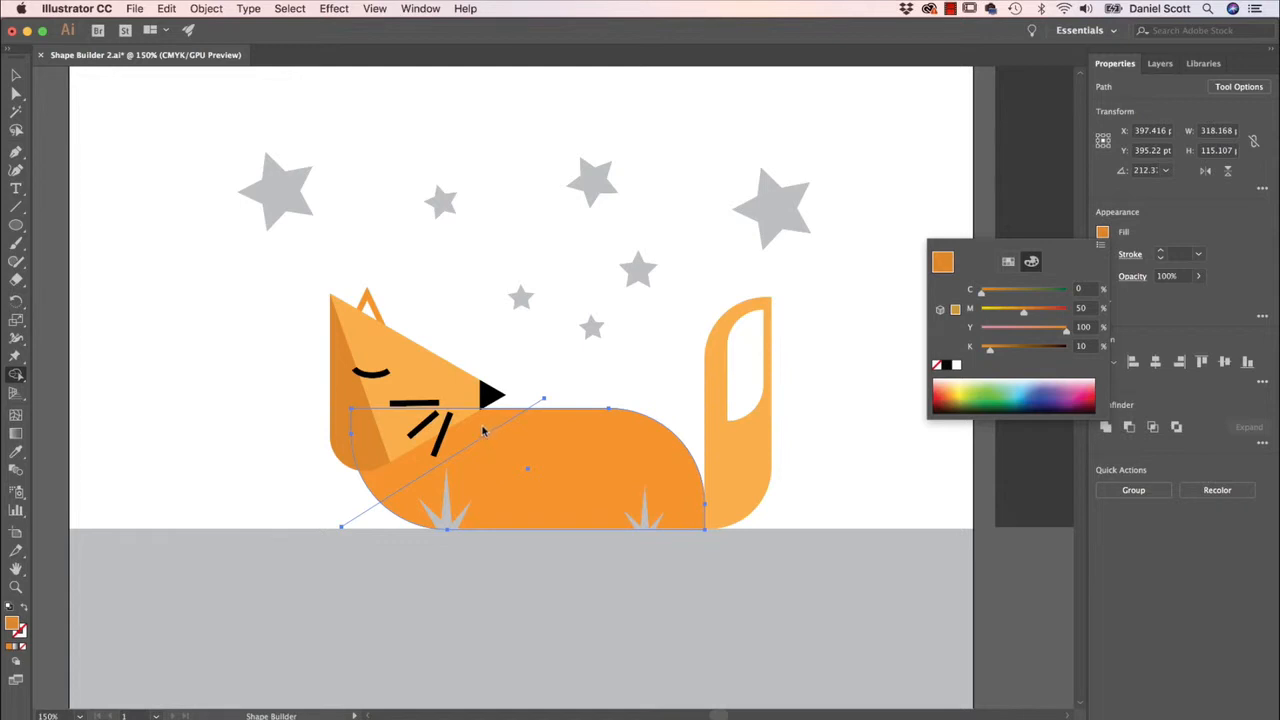
left_click(1179, 218)
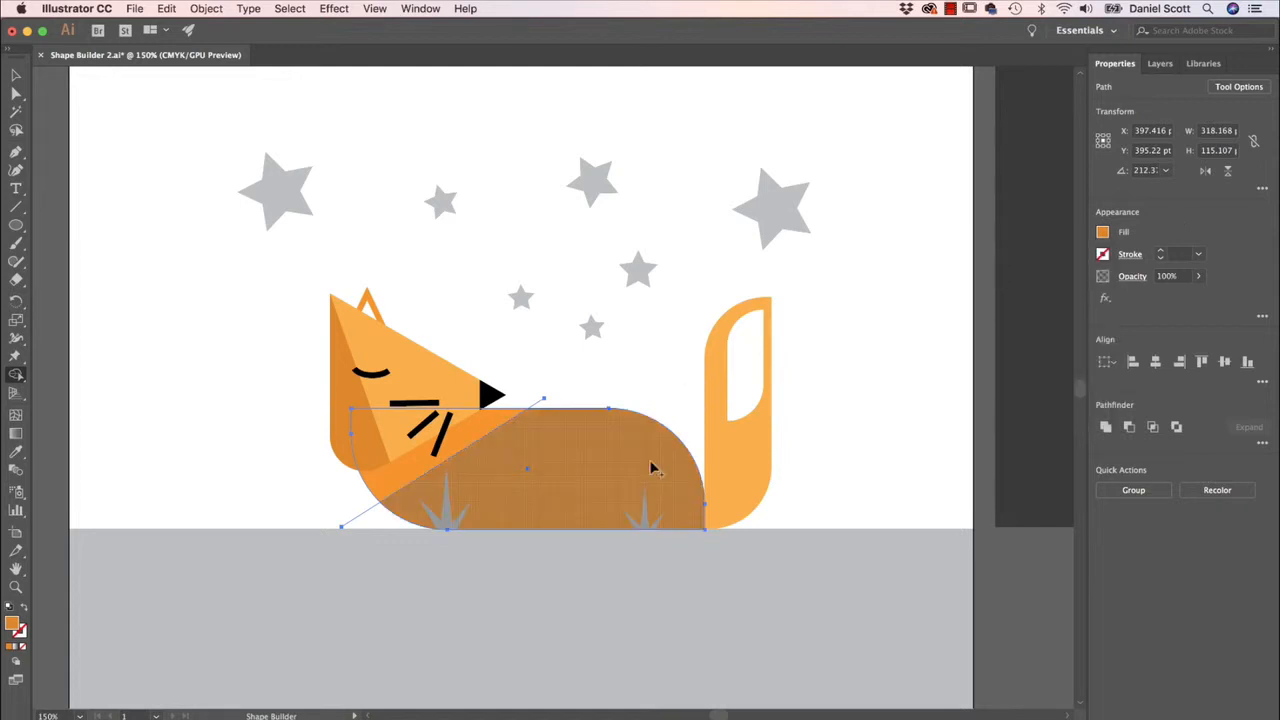
Step: Apply the darker orange to the body section under the head with Shape Builder and clear the selection
left_click(478, 437)
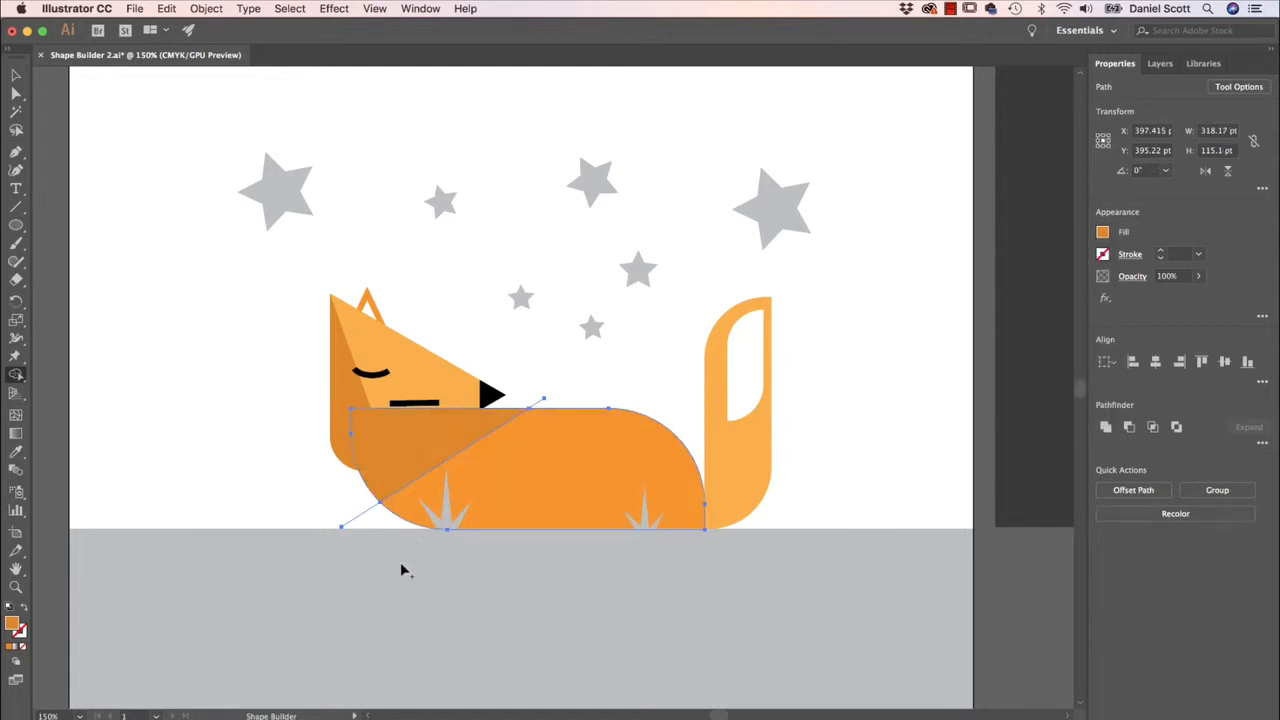
left_click(16, 76)
left_click(137, 321)
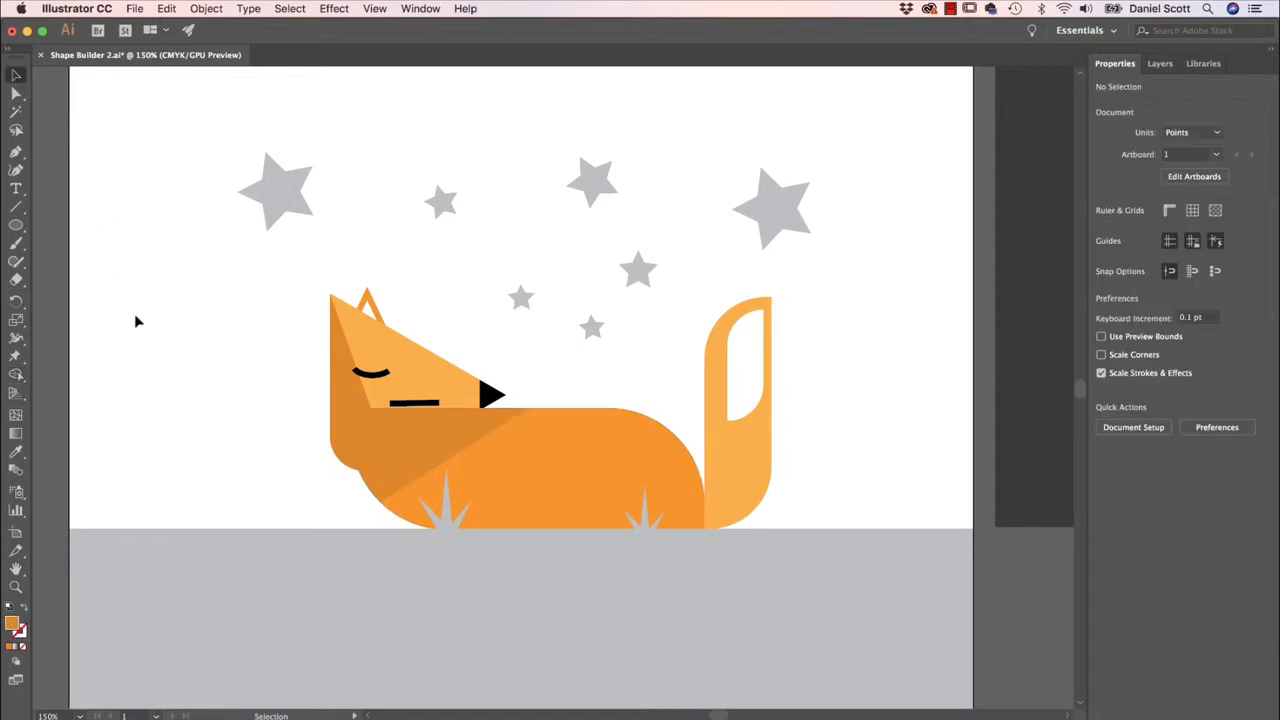
Step: Move the darker body section up over the head and undo that move
left_click(395, 436)
left_click_drag(395, 436, 310, 375)
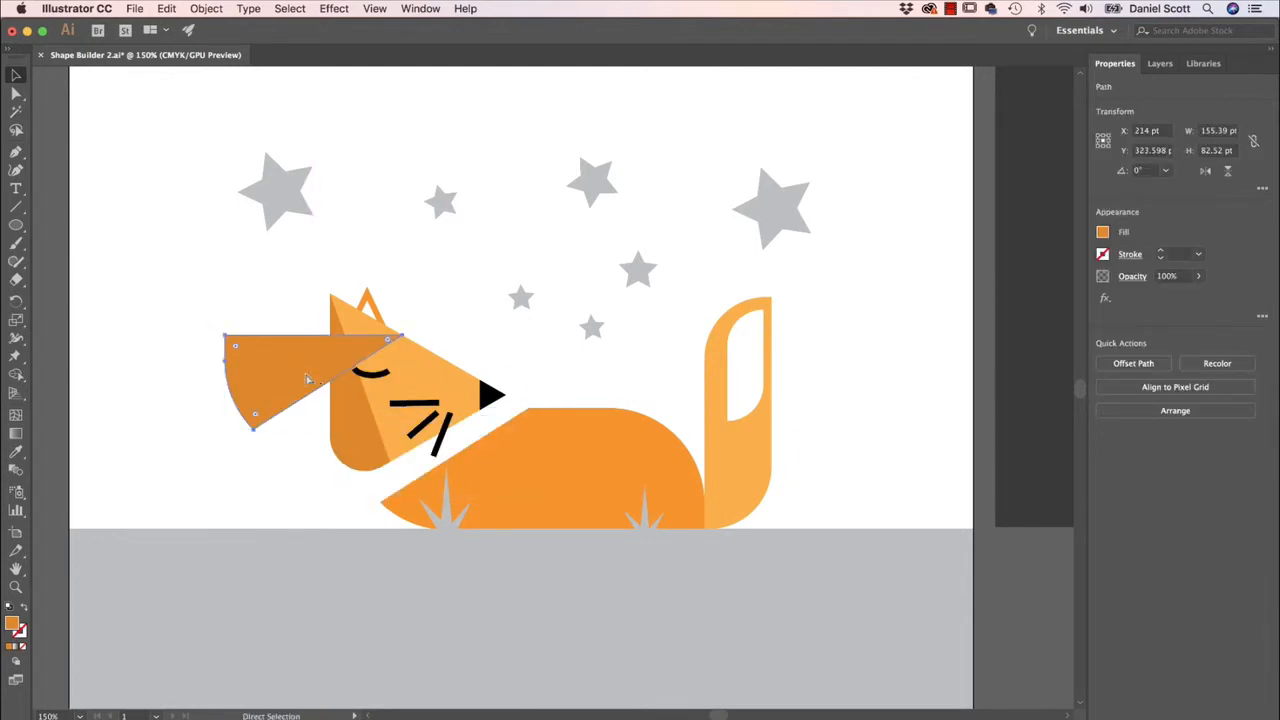
key("cmd+z")
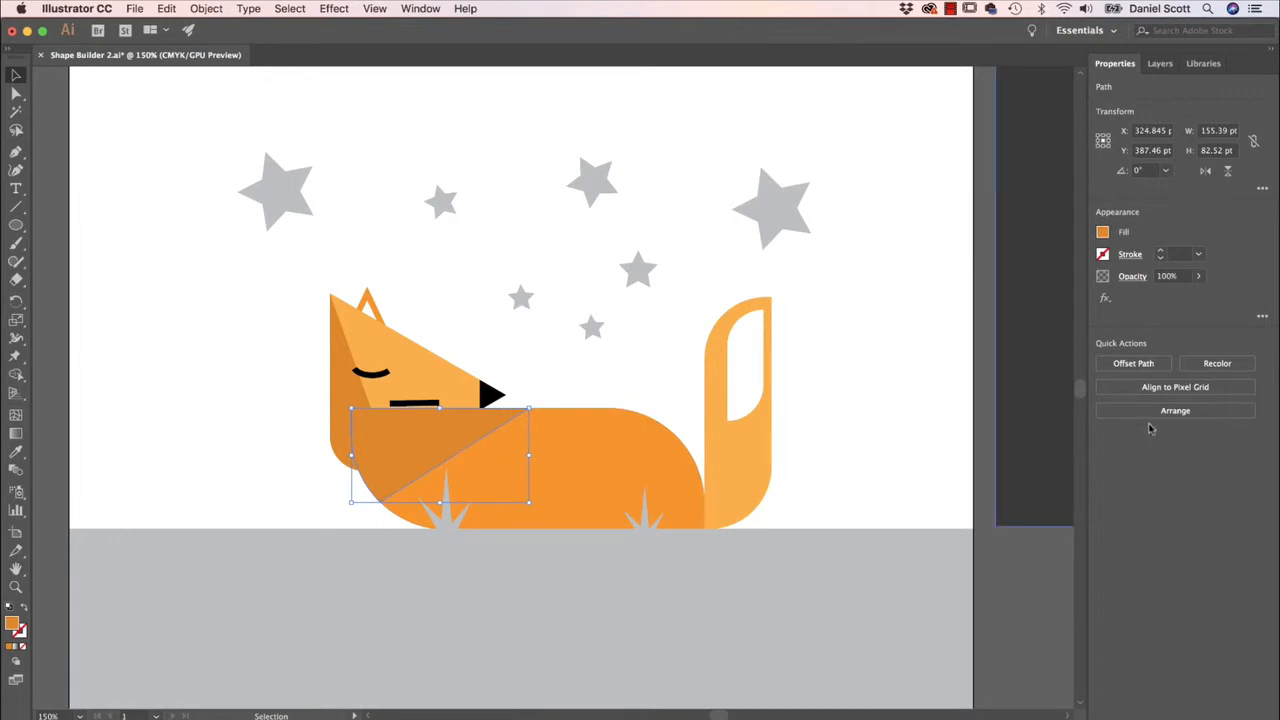
Step: Try to send the darker body section behind the head by sending it backward one level at a time
left_click(1179, 412)
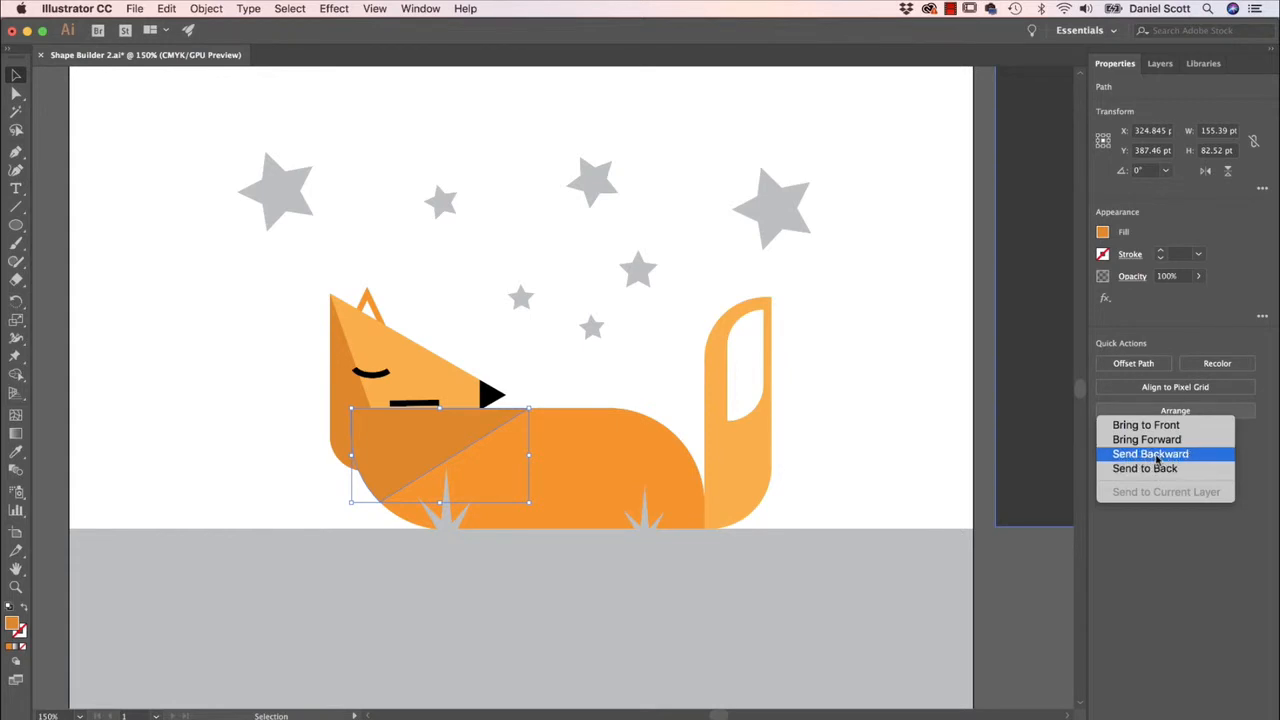
left_click(1158, 456)
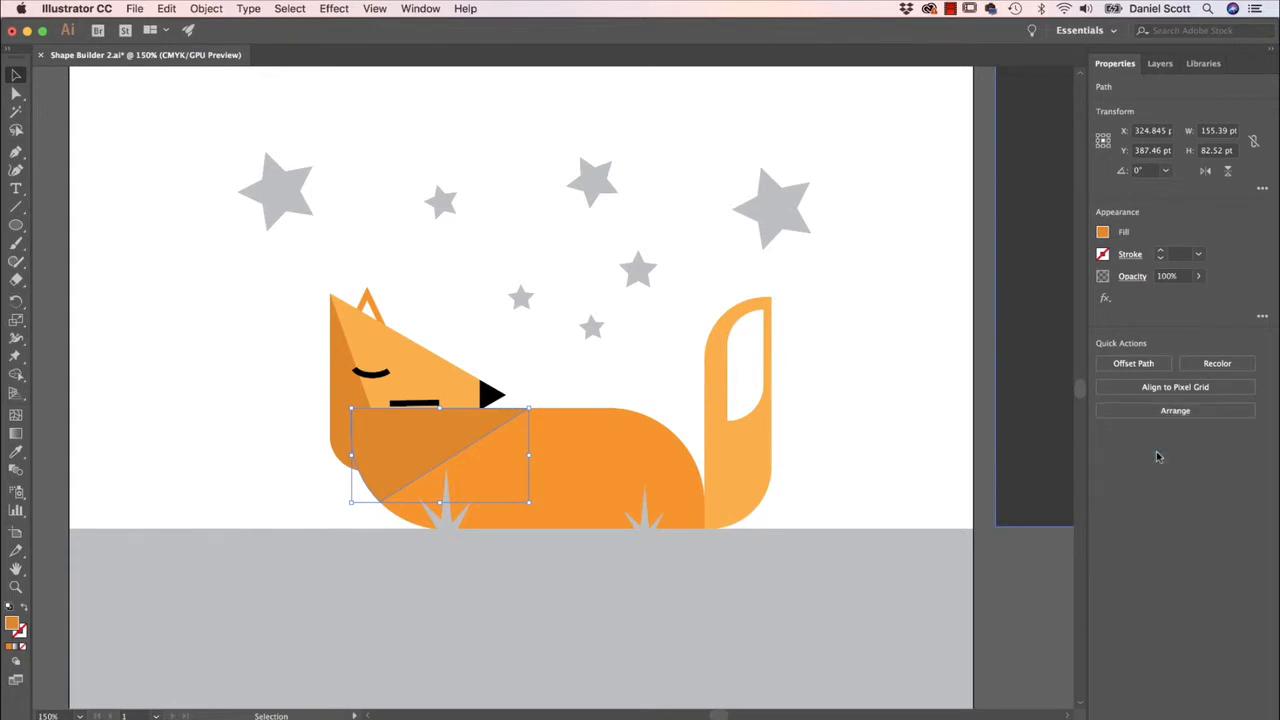
left_click(731, 448)
left_click(442, 444)
left_click(1158, 408)
left_click(1150, 454)
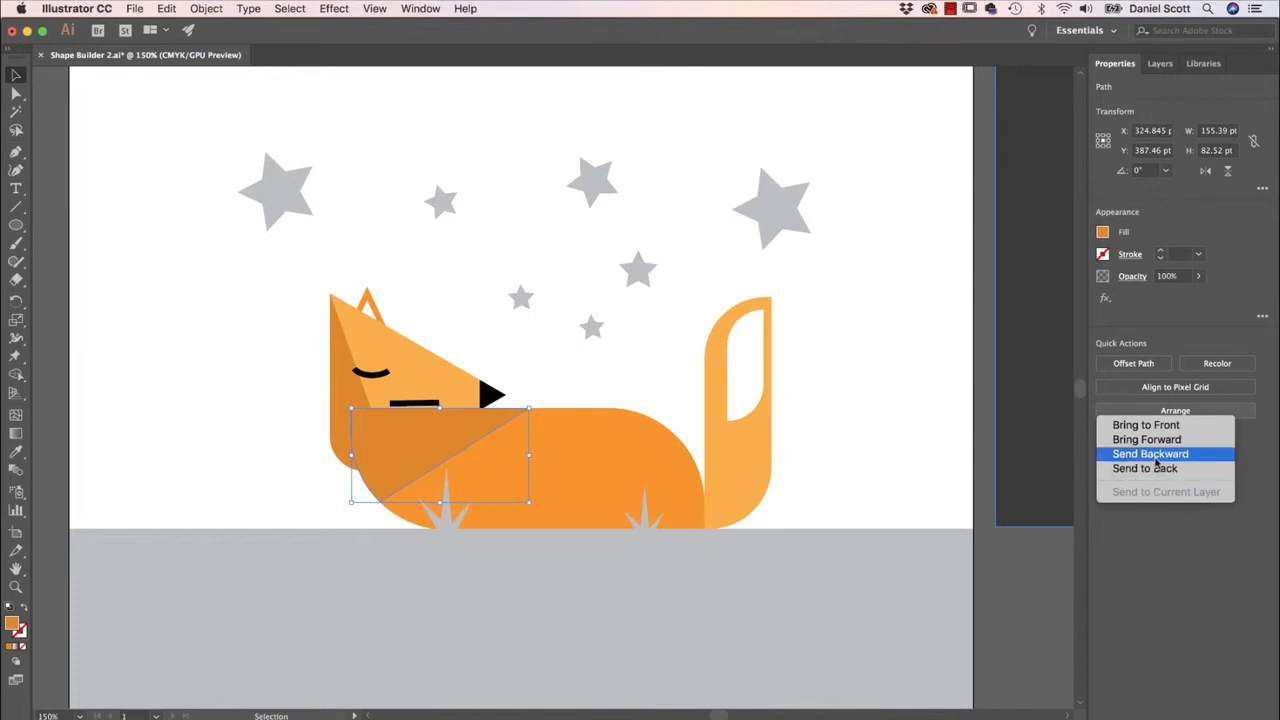
left_click(1166, 412)
left_click(1176, 454)
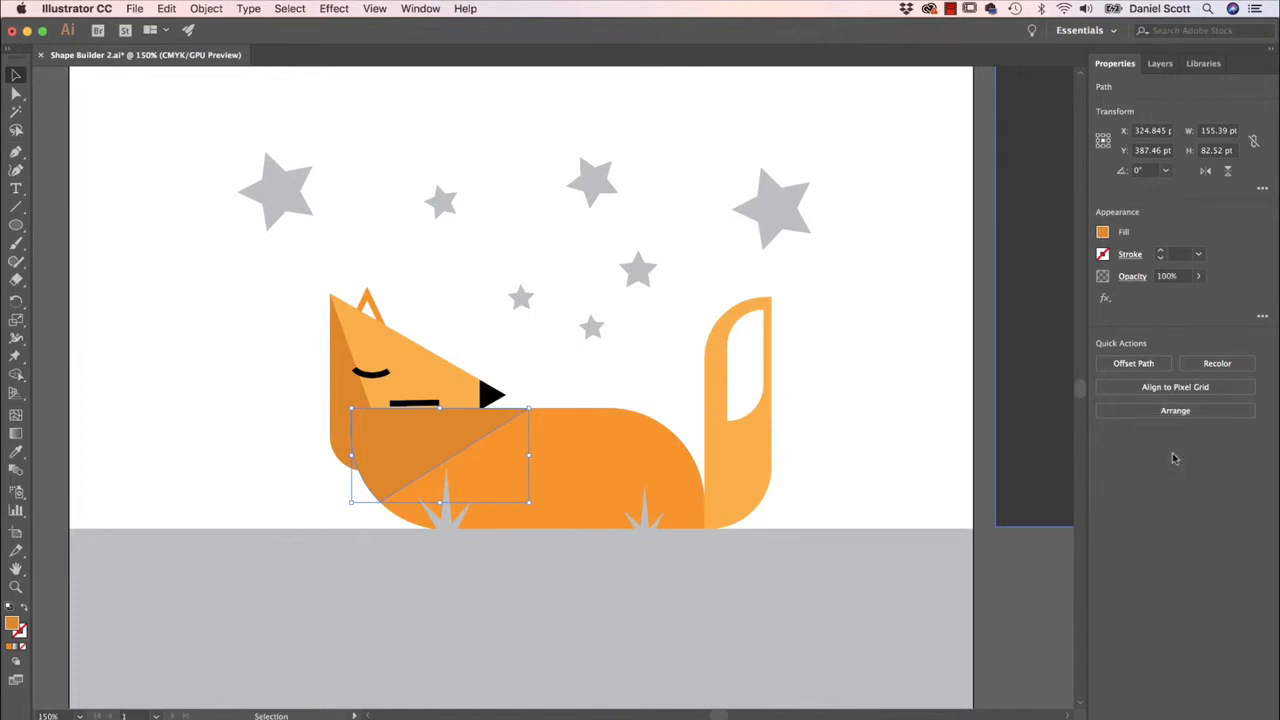
Step: Send the darker body section to the back of the stacking order and clear the selection
left_click(1165, 411)
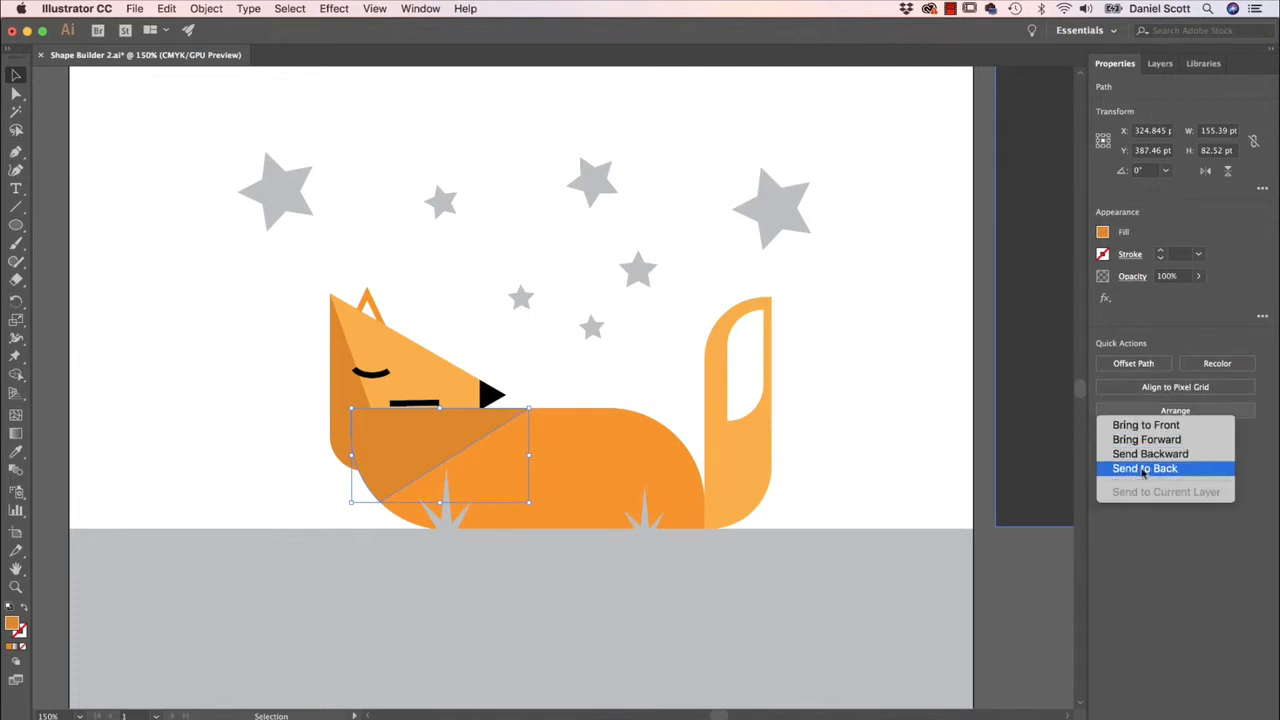
left_click(1144, 469)
left_click(888, 511)
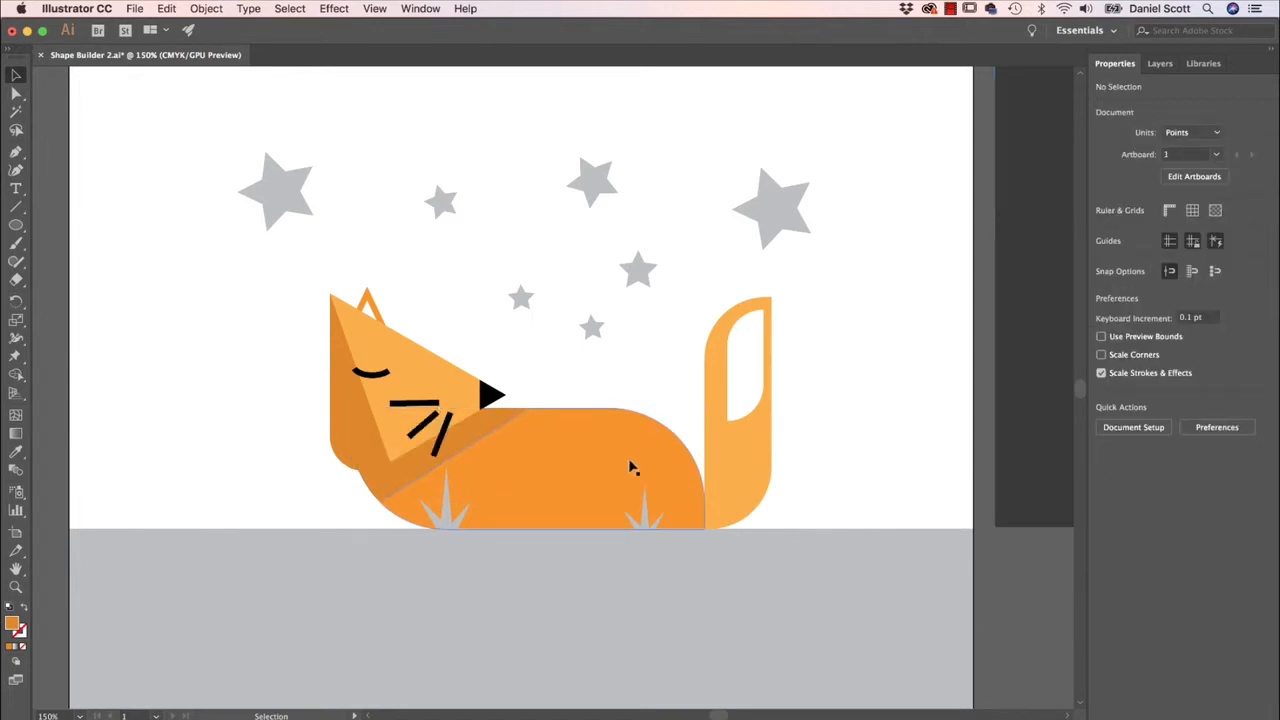
Step: Duplicate the main orange body section, enlarge the copy to about 364 × 136 pt and offset it down and left over the original
left_click(560, 488)
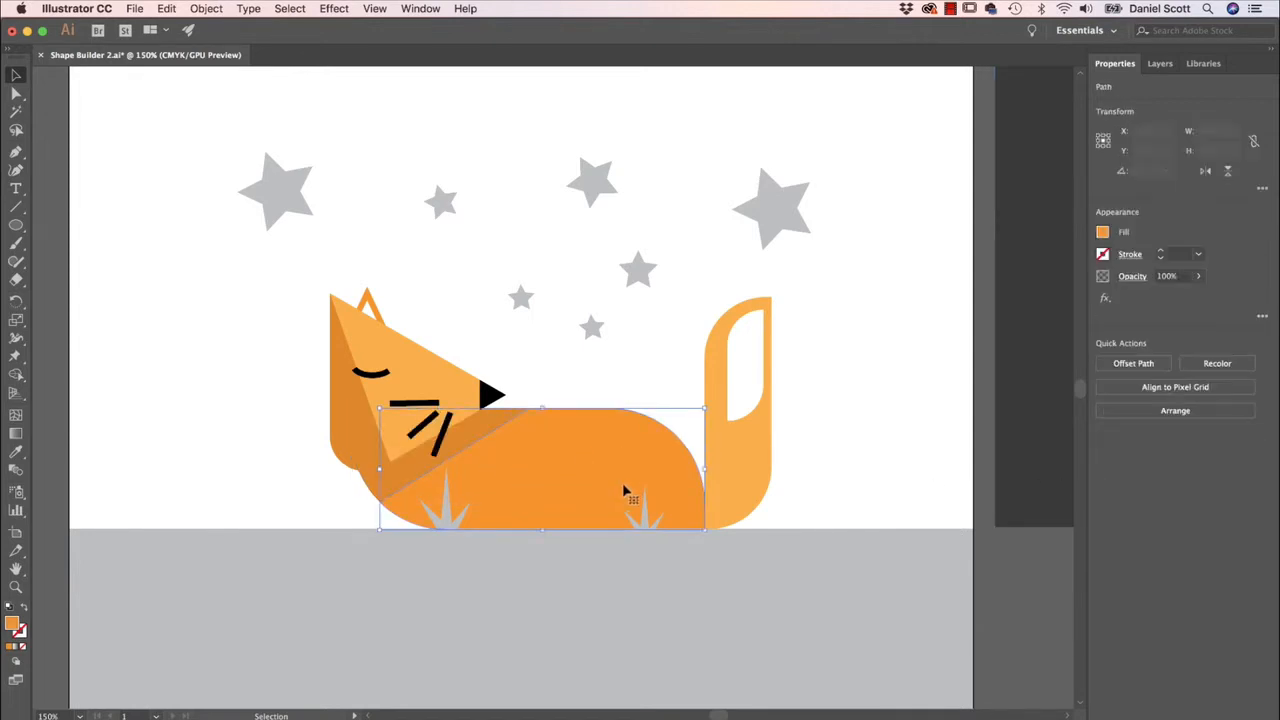
key("super+v")
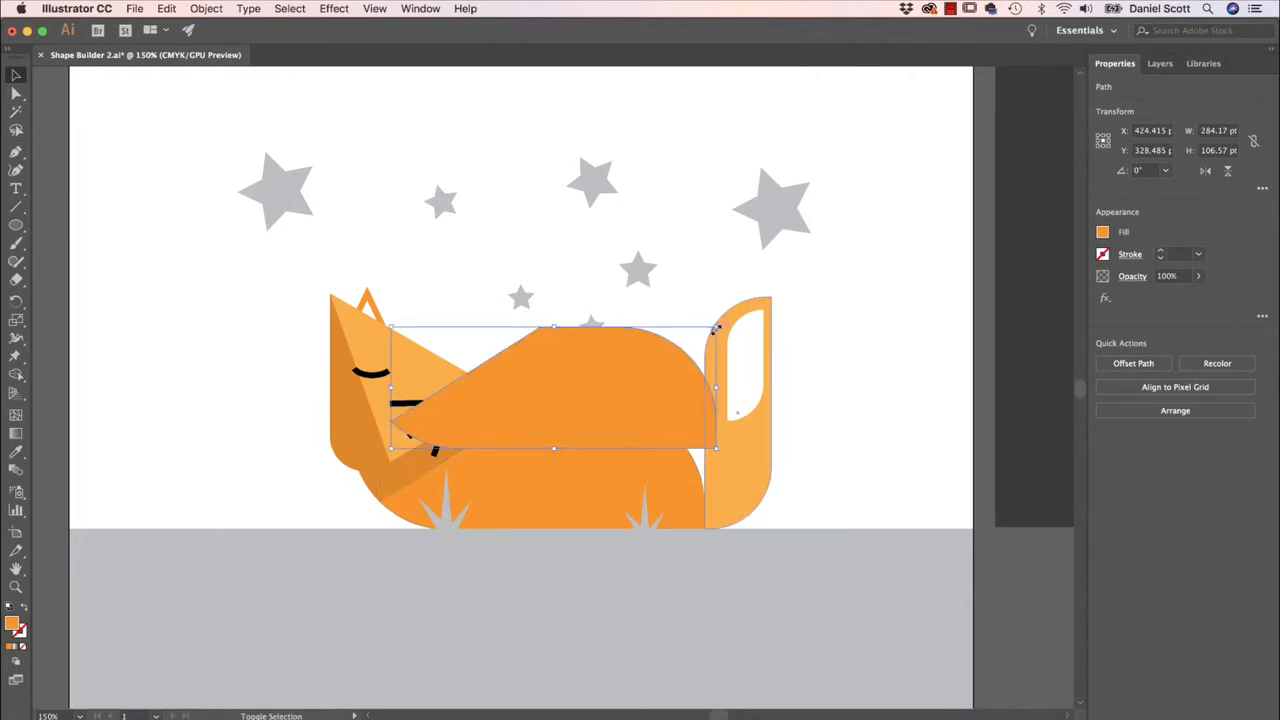
left_click_drag(716, 326, 808, 293)
left_click_drag(687, 390, 558, 479)
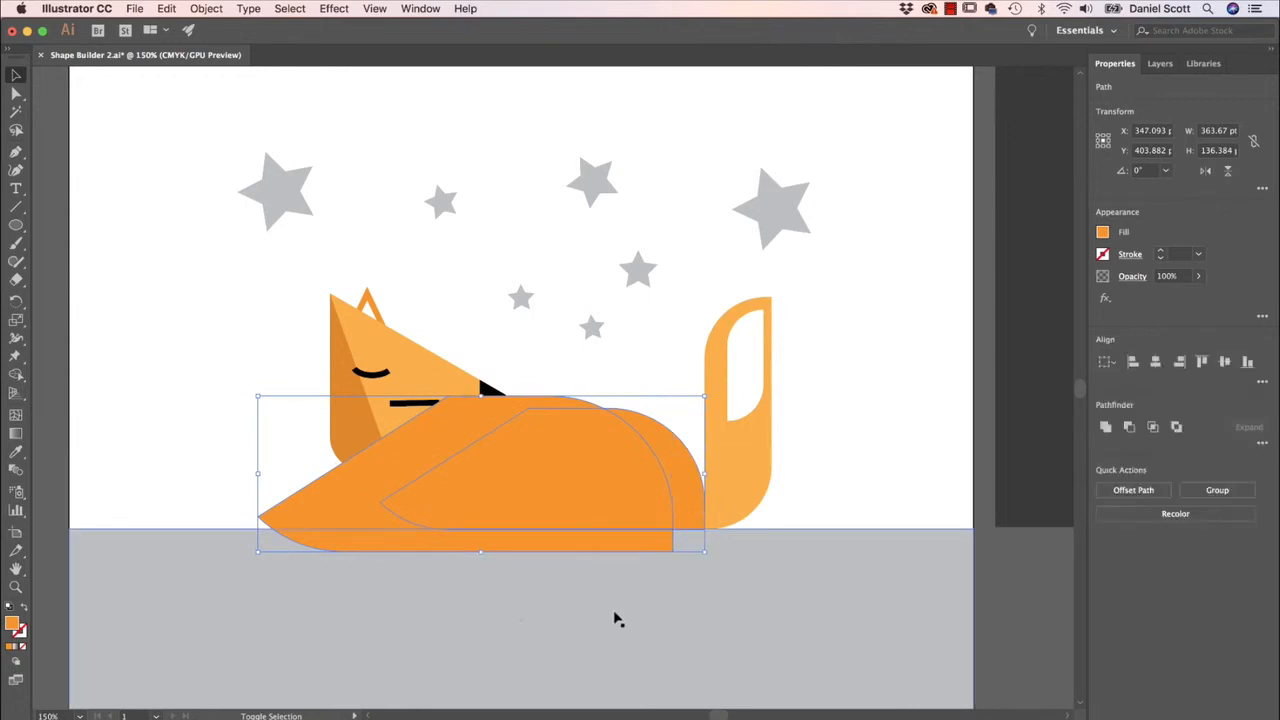
Step: With both body shapes selected, apply a darker orange with 10% black to the original's exposed rear strip using Shape Builder
left_click(690, 495, "shift")
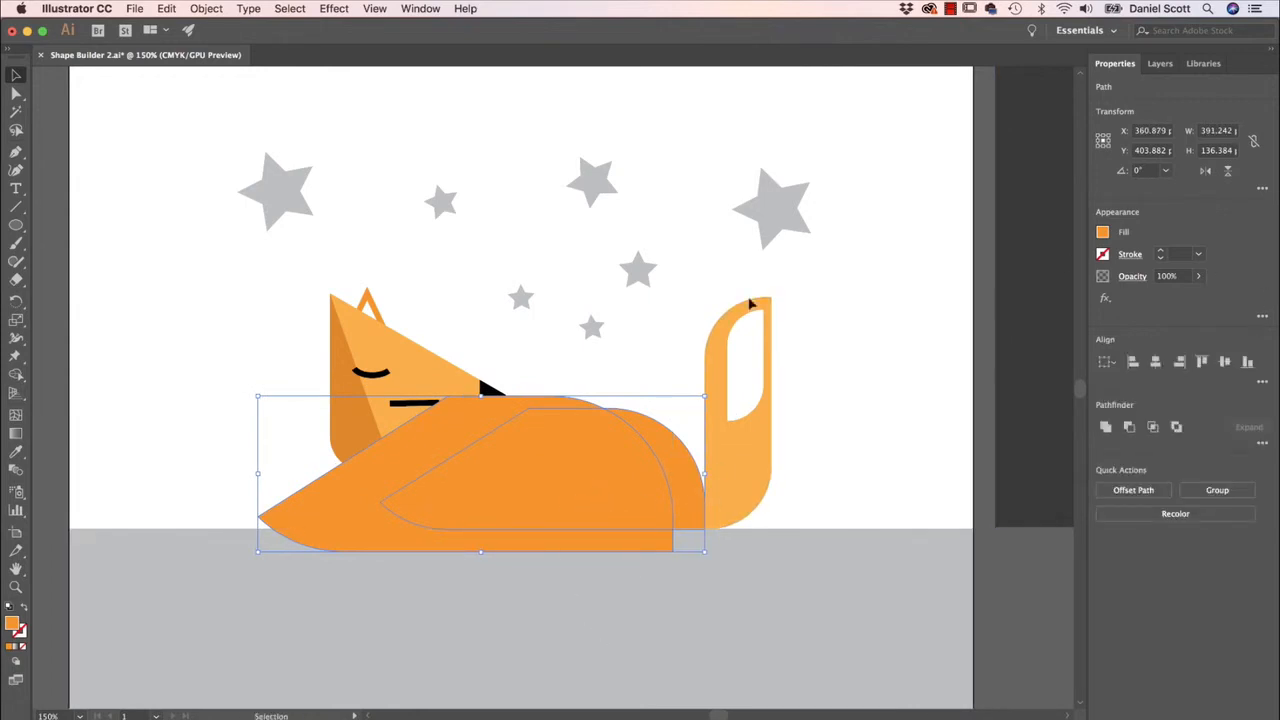
left_click(17, 374)
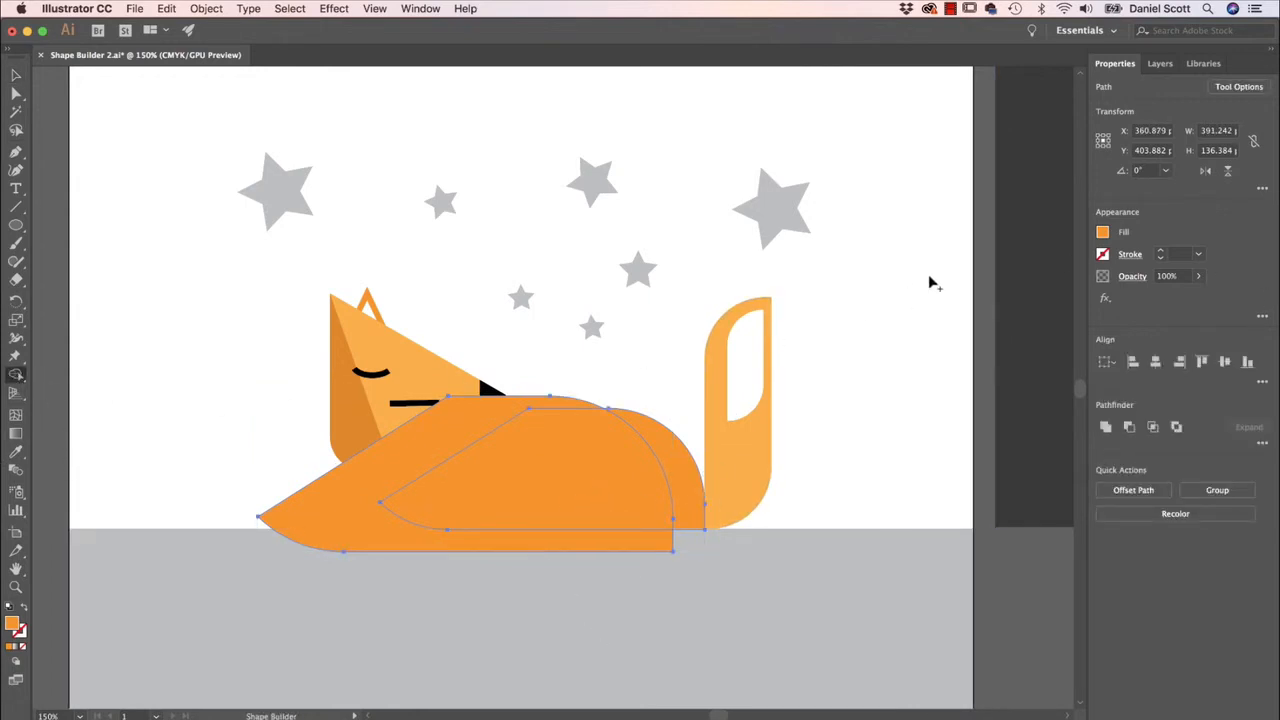
left_click(1102, 232)
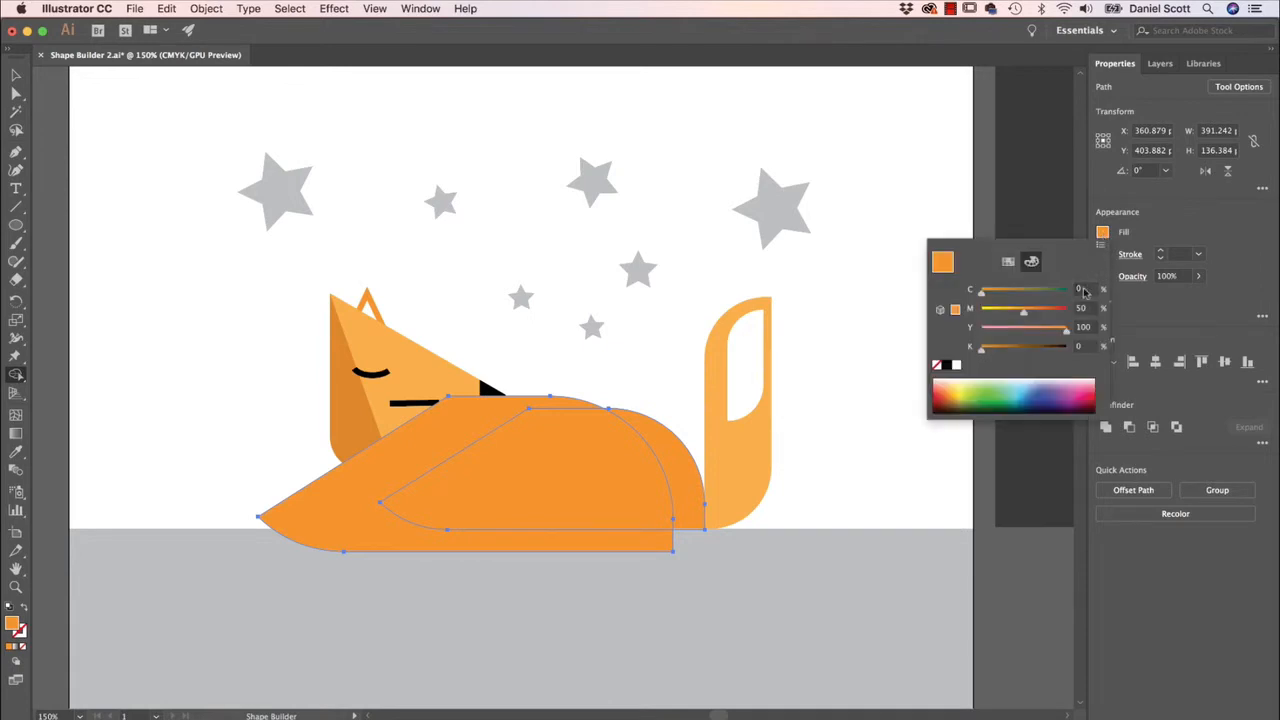
left_click(955, 311)
left_click(1083, 346)
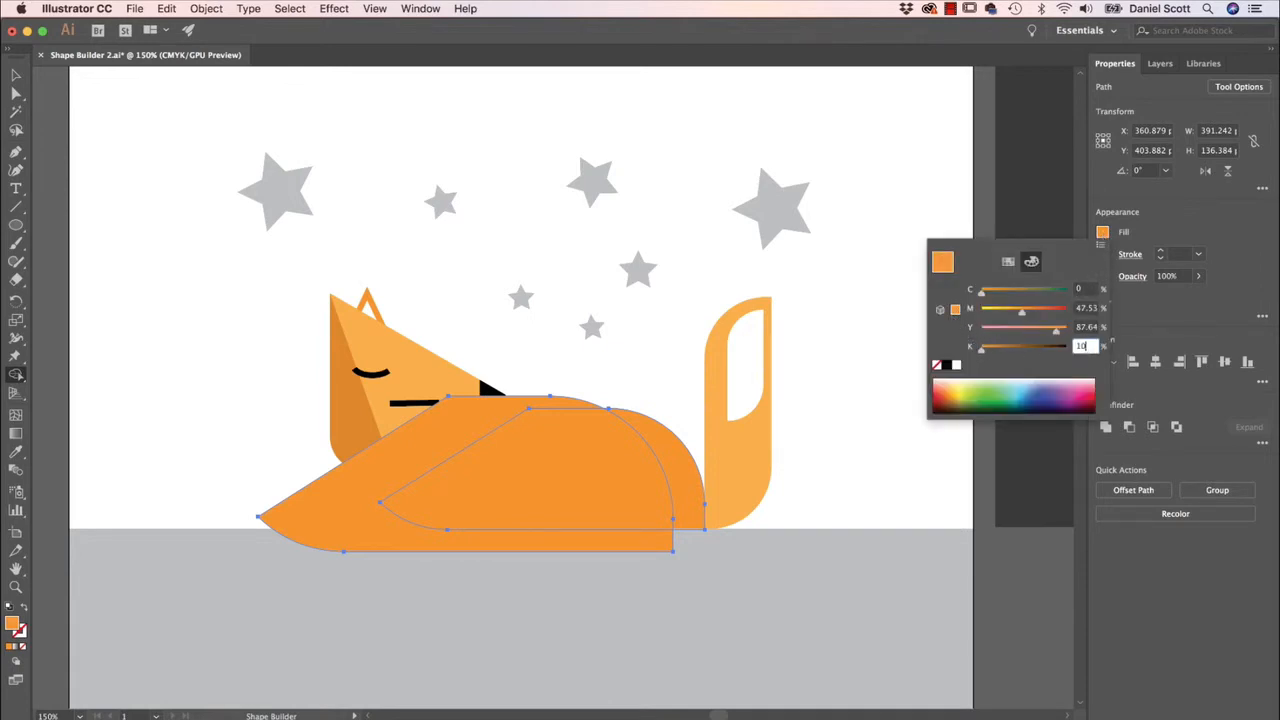
left_click(1169, 229)
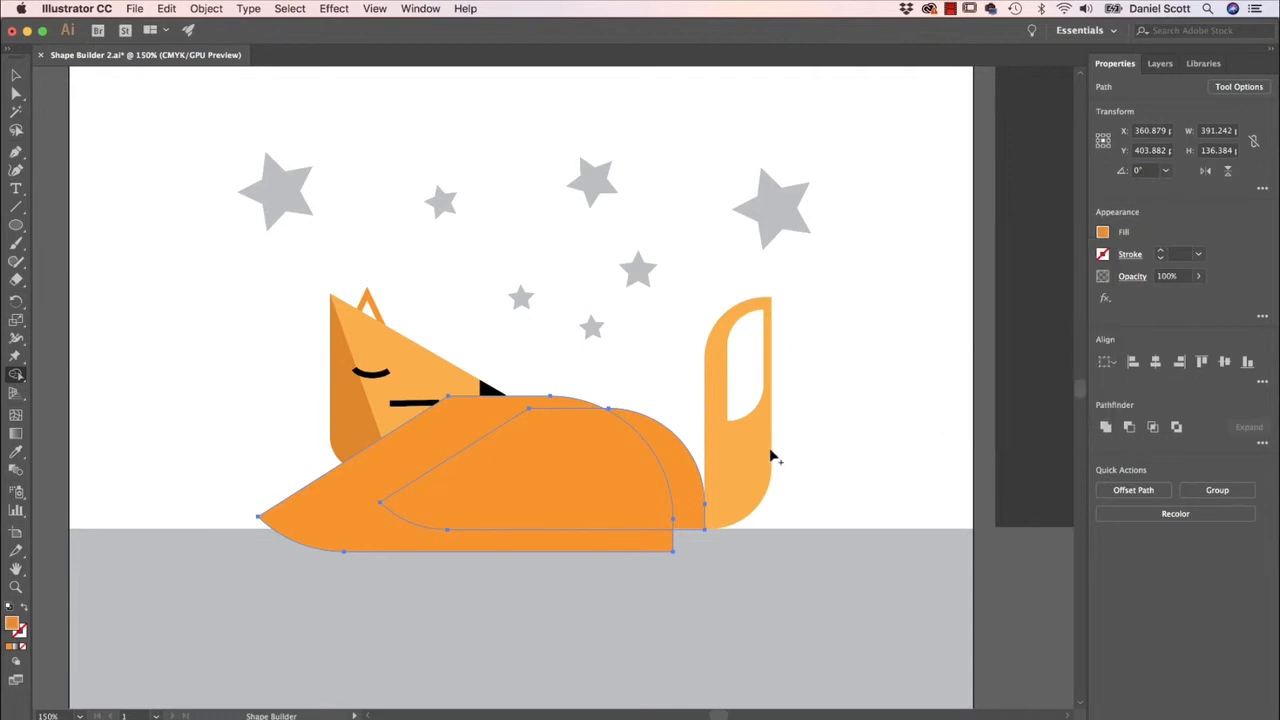
left_click(688, 472)
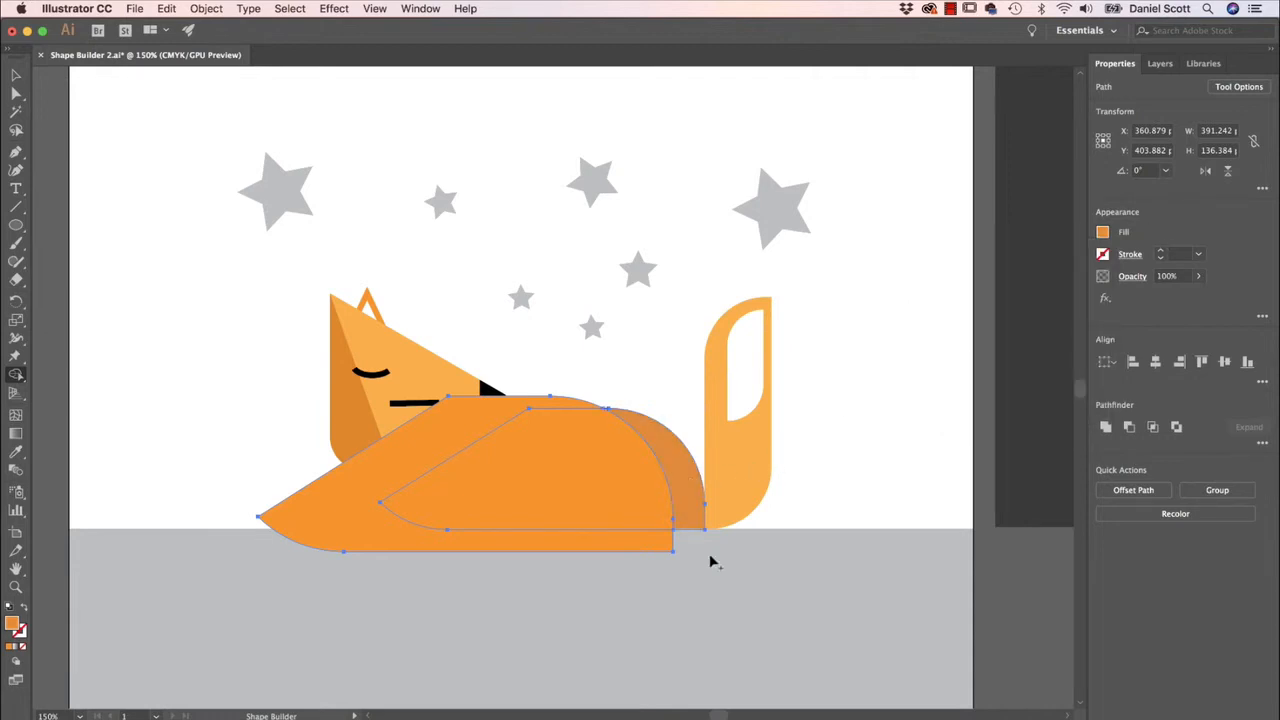
Step: Delete the enlarged body copy that covers the fox
left_click(17, 78)
left_click(180, 337)
left_click(598, 496)
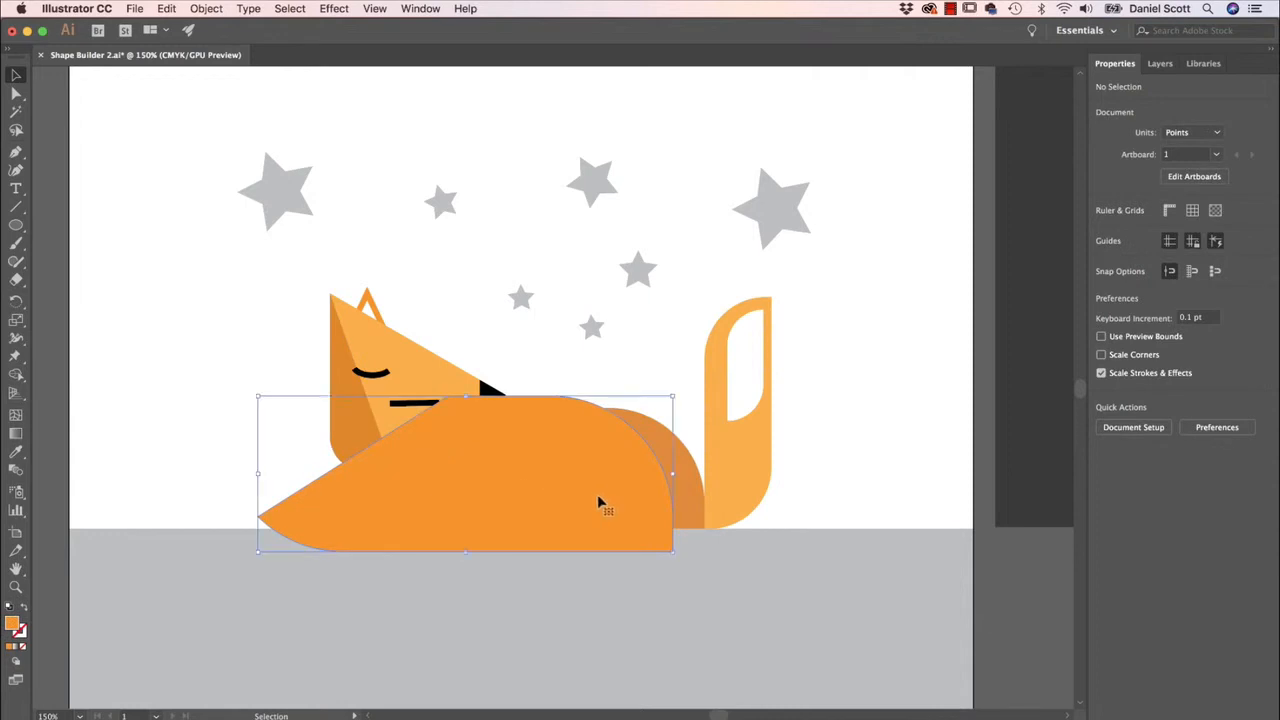
key("Delete")
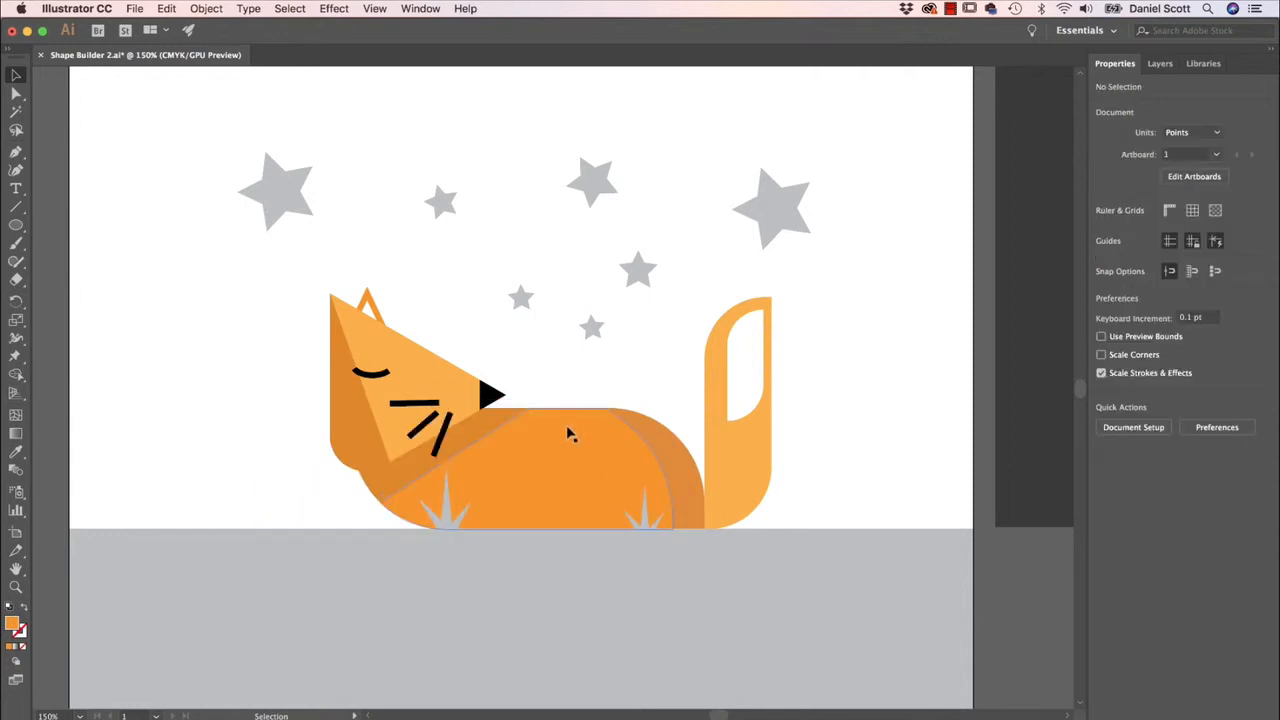
Step: Duplicate the orange tail shape, enlarge the copy to about 73 × 252 pt and offset it up and left over the tail
left_click(752, 455)
left_click_drag(765, 480, 580, 454)
left_click_drag(590, 271, 603, 214)
left_click_drag(569, 437, 722, 450)
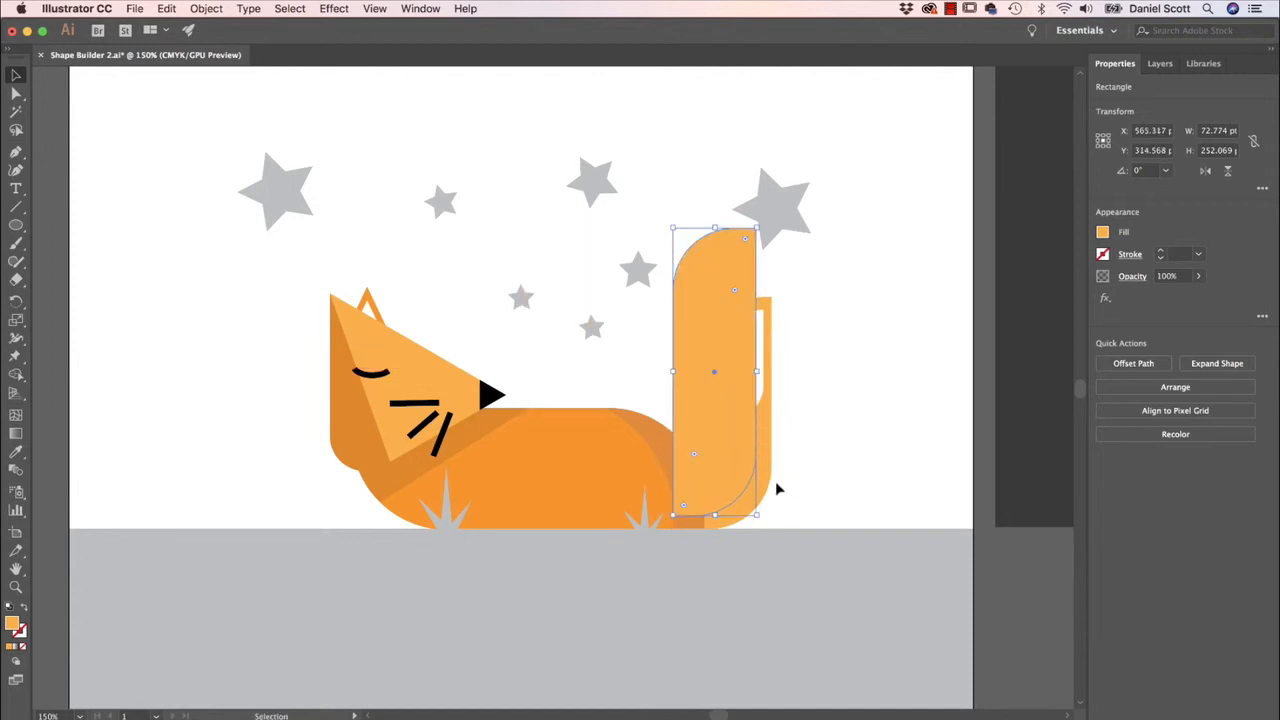
Step: With both tail shapes selected, apply the tail orange with 10% black to the original's exposed outer edge using Shape Builder
left_click(765, 480, "shift")
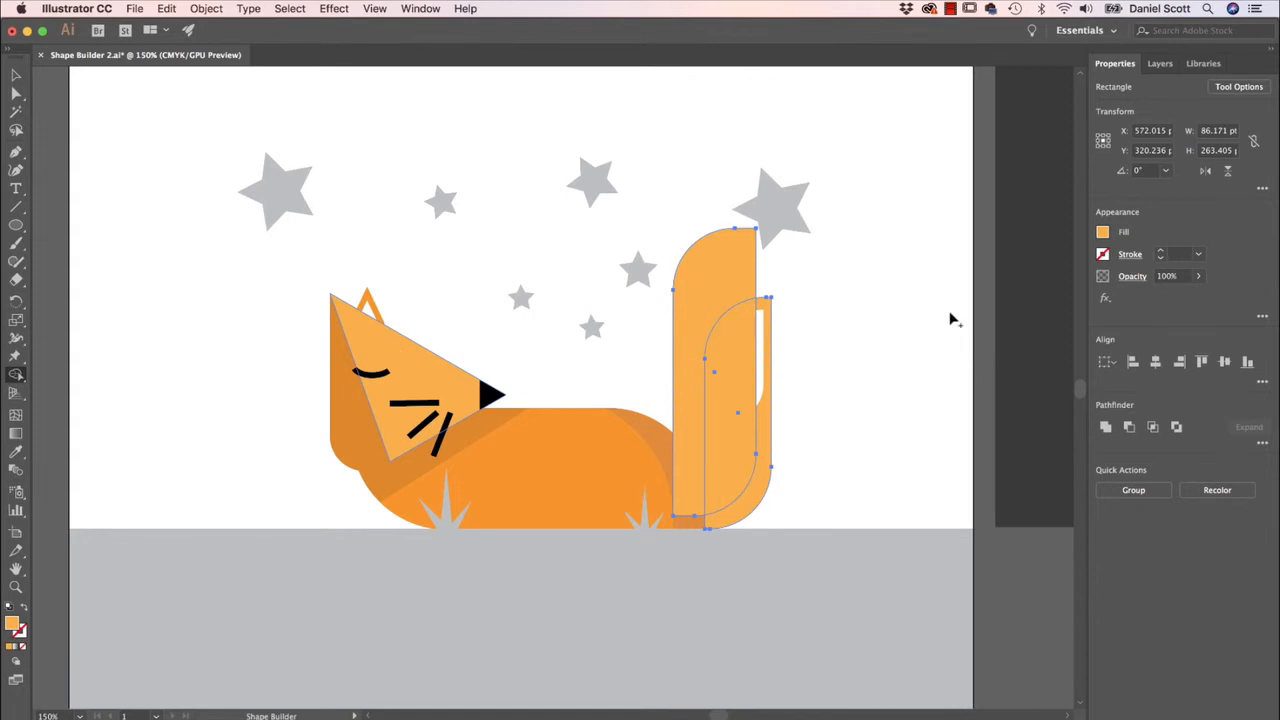
left_click(1103, 232)
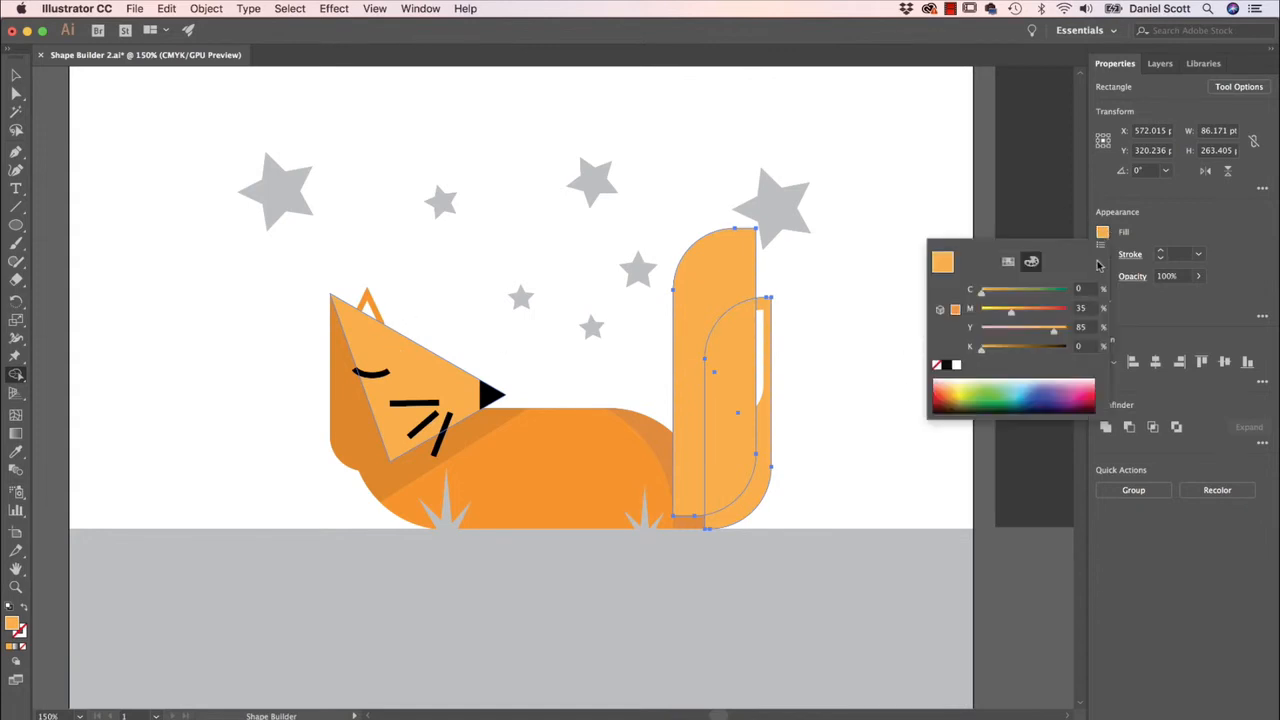
left_click(1082, 346)
type("10")
key("Tab")
left_click(1221, 294)
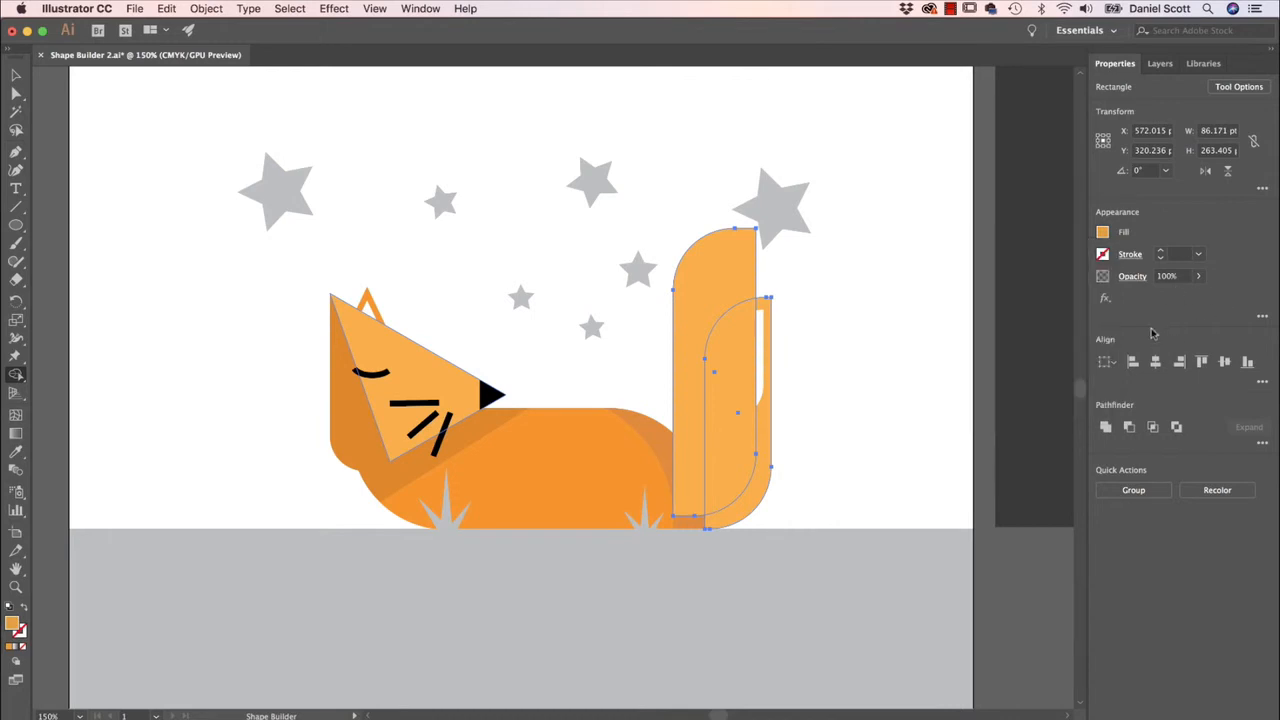
left_click(763, 473)
Step: Clear the selection and delete the enlarged tail copy
key("v")
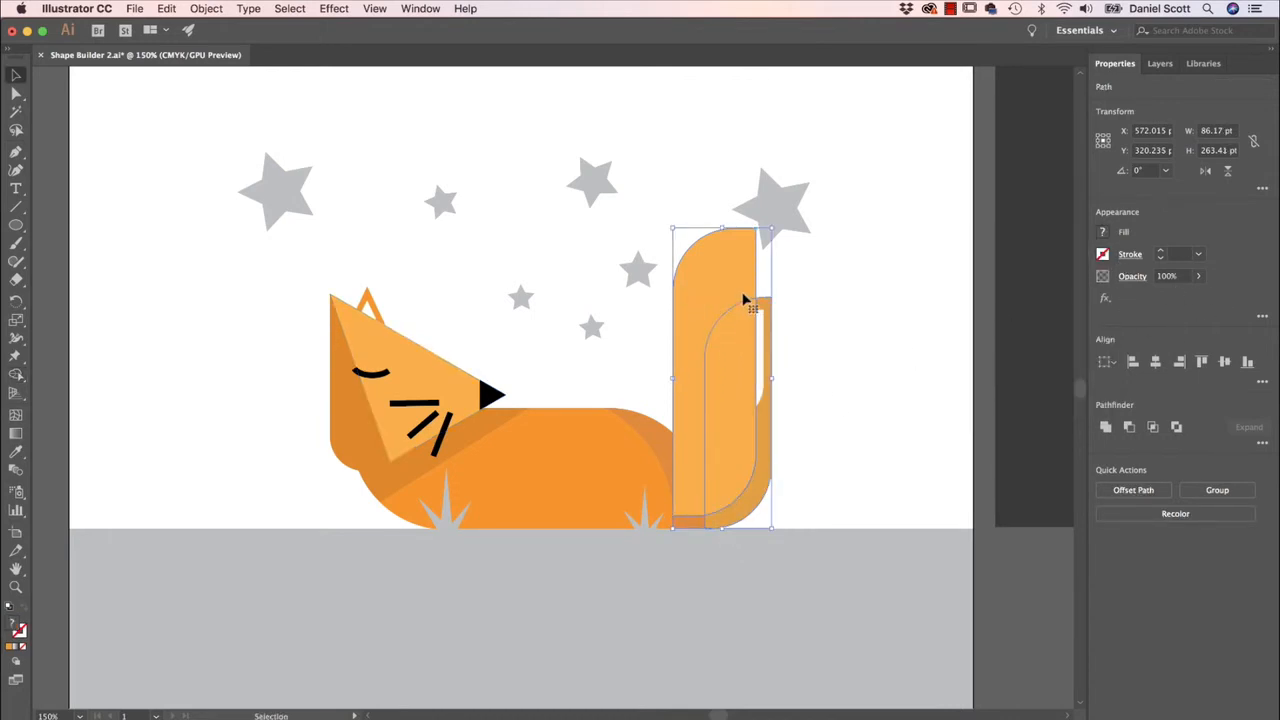
key("super+shift+a")
left_click(694, 289)
key("Delete")
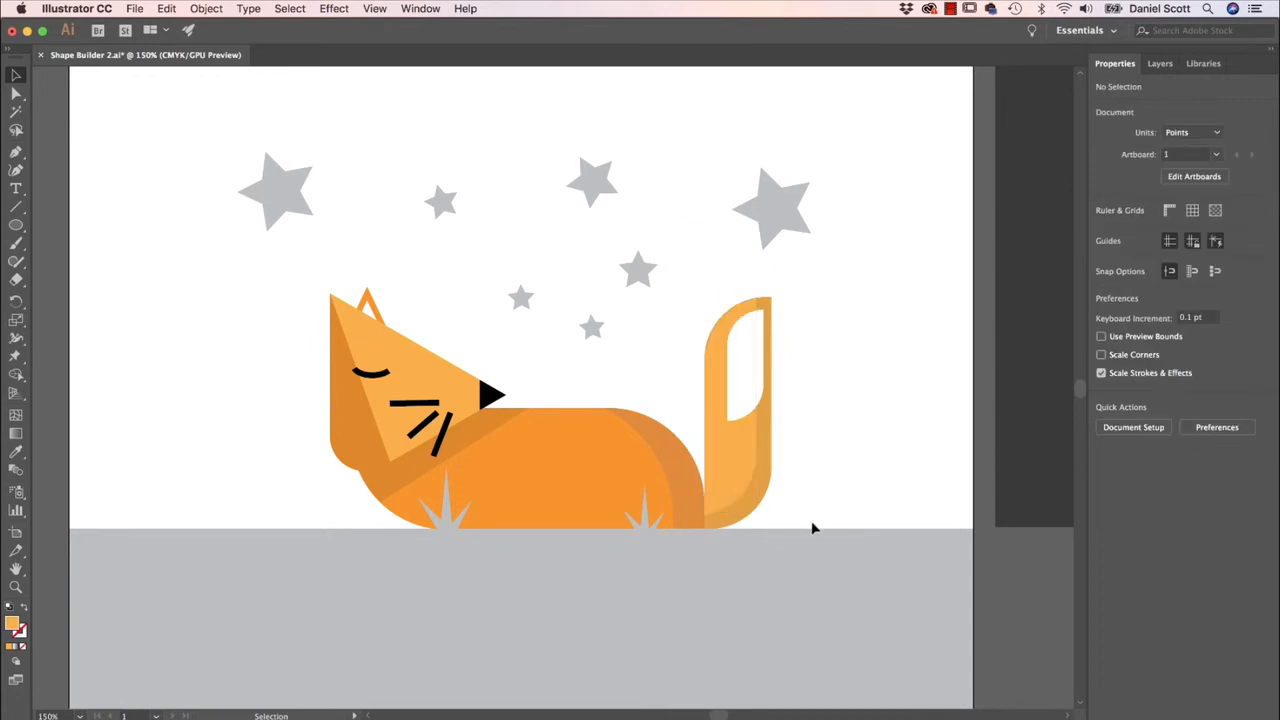
Step: Draw a diagonal line from the fox's front base down past the artboard's lower edge and select it together with the grey ground
left_click(16, 206)
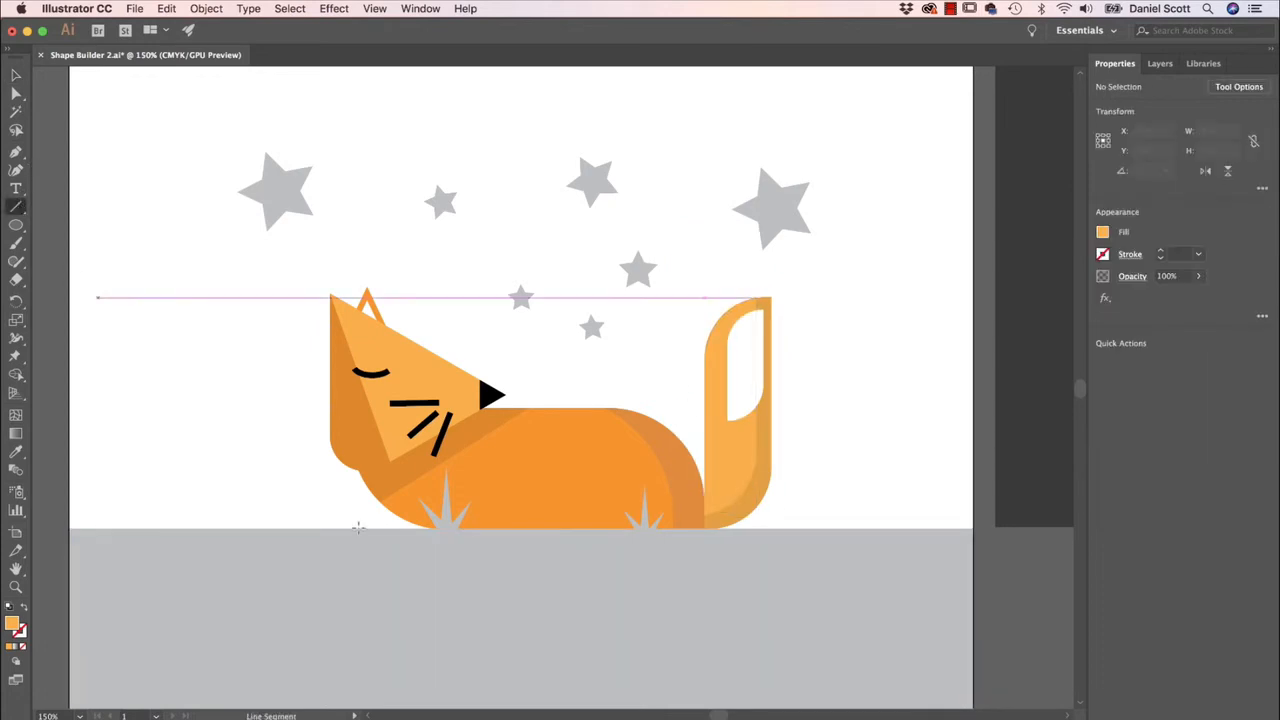
left_click_drag(435, 528, 820, 525)
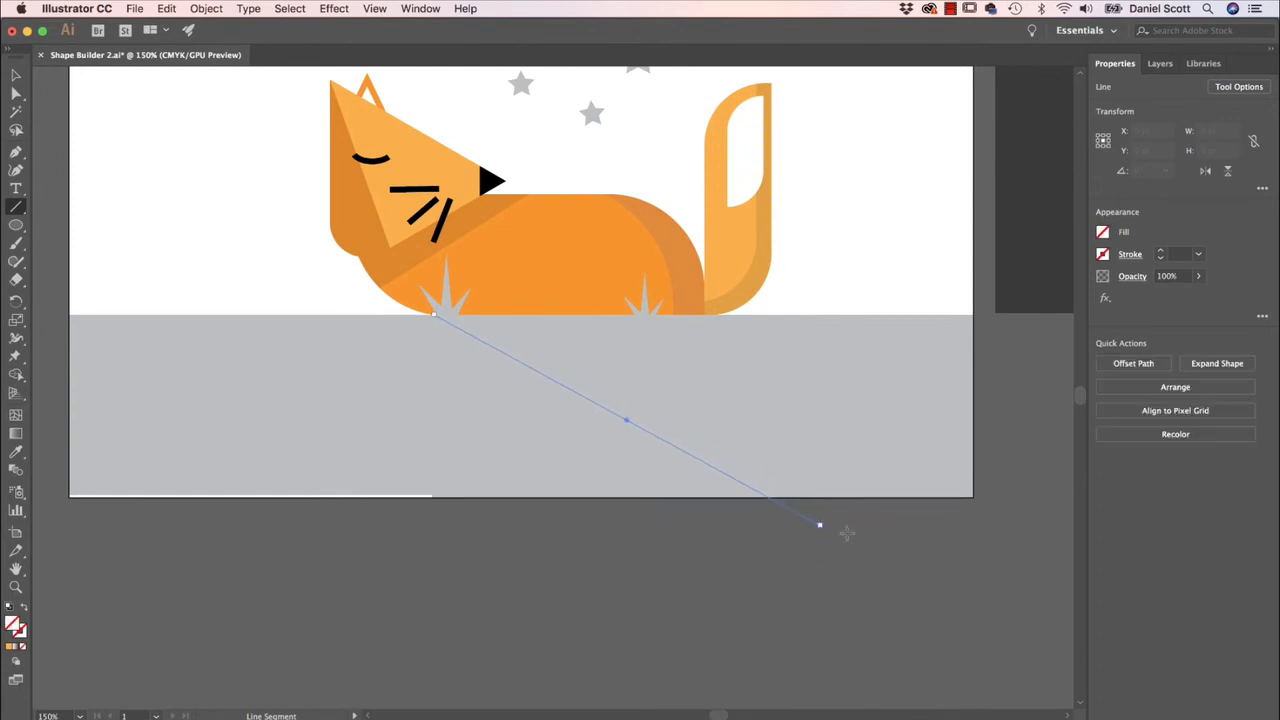
key("v")
left_click(855, 438, "shift")
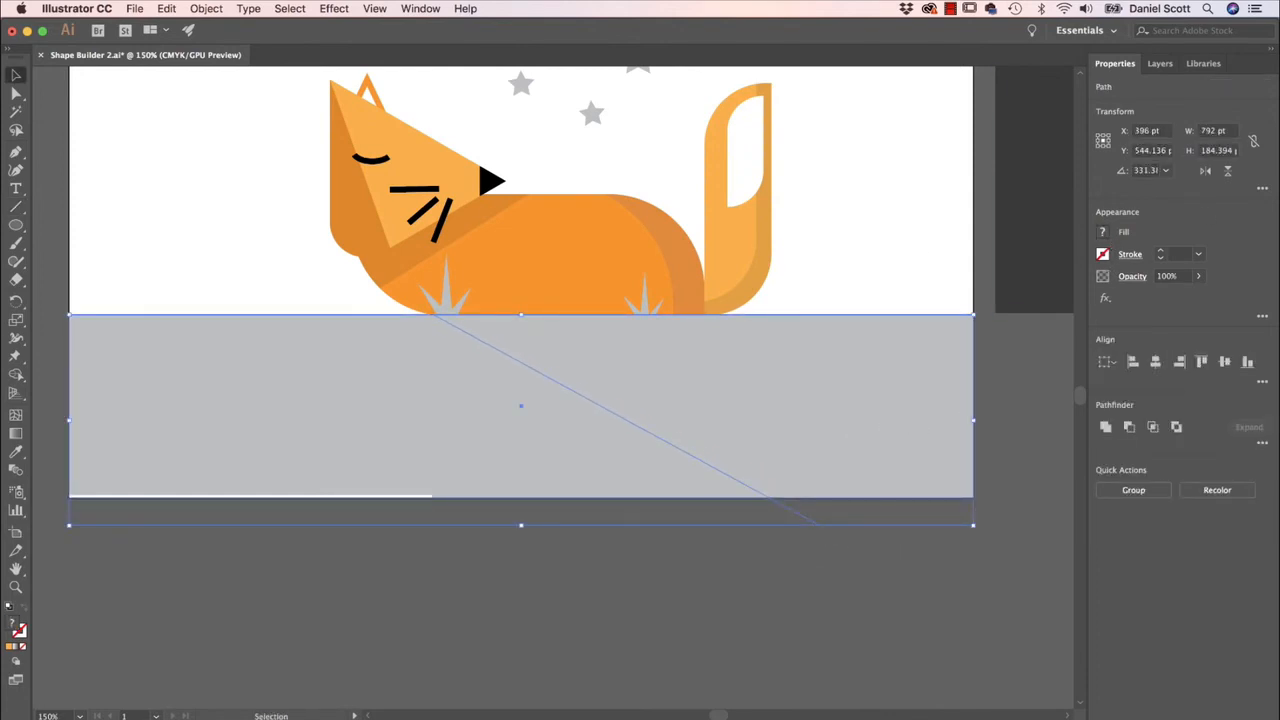
Step: Apply a darker grey swatch to the ground section right of the diagonal line with Shape Builder and clear the selection
key("shift+m")
left_click(1104, 233)
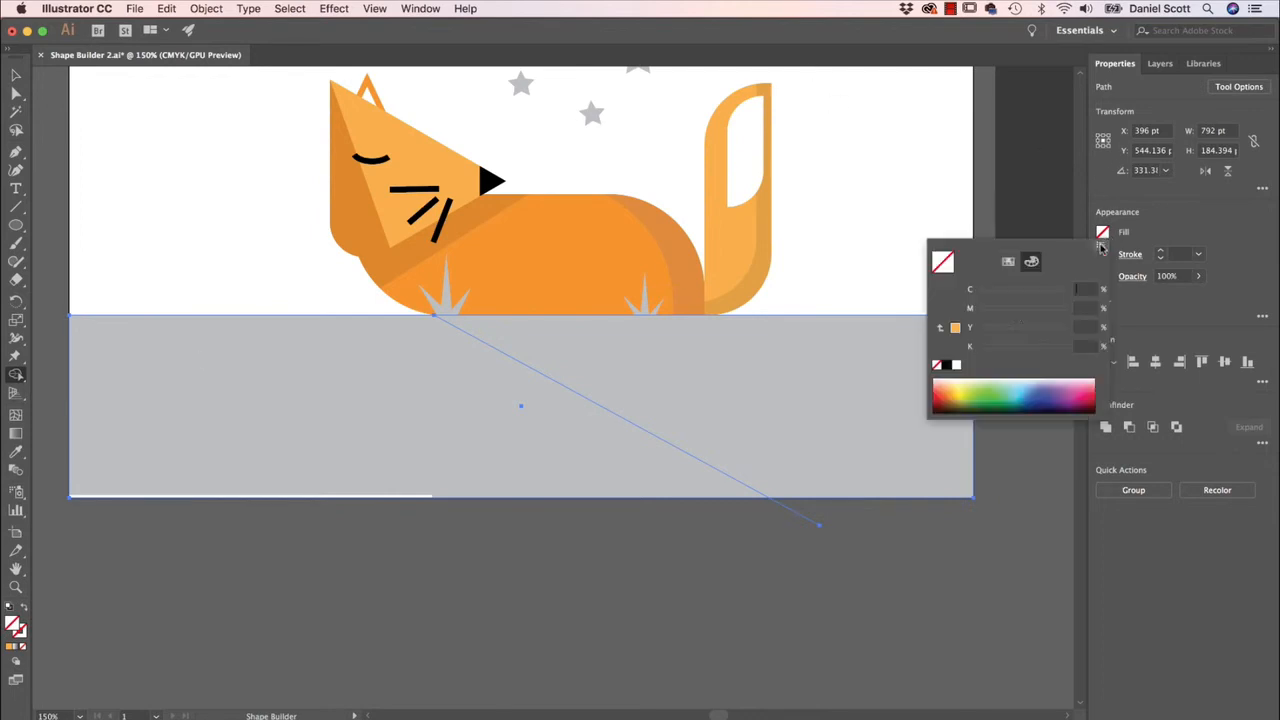
left_click(1008, 262)
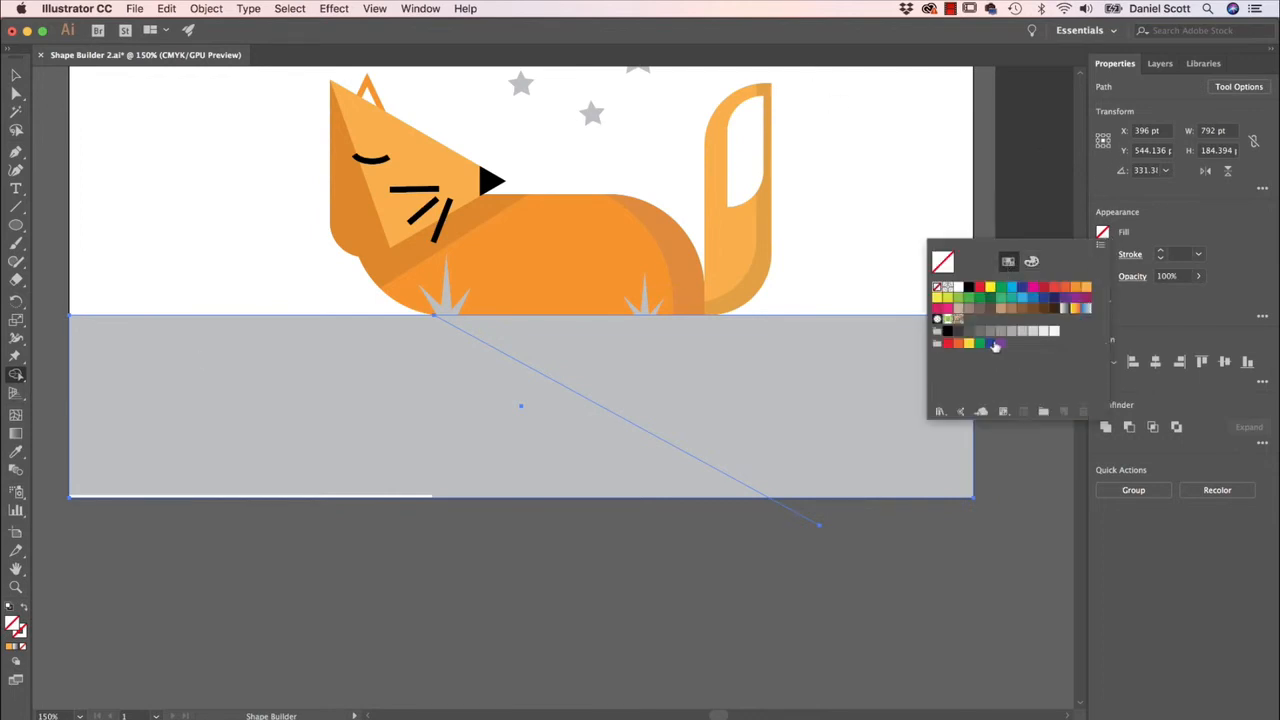
left_click(1001, 331)
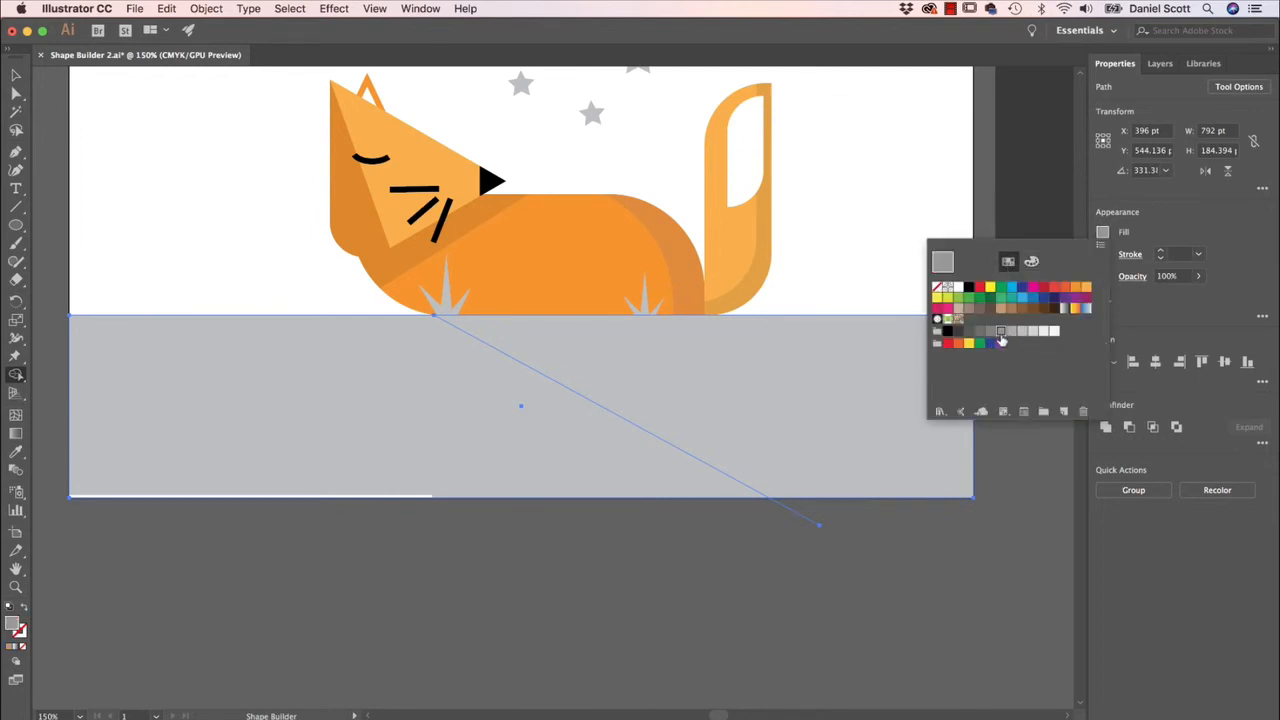
left_click(812, 405)
key("v")
left_click(594, 661)
Step: Move the dark grey rectangle from beside the artboard over the sky, aligning it with the artboard's sides and the ground's upper edge
scroll(628, 404, "up", 5)
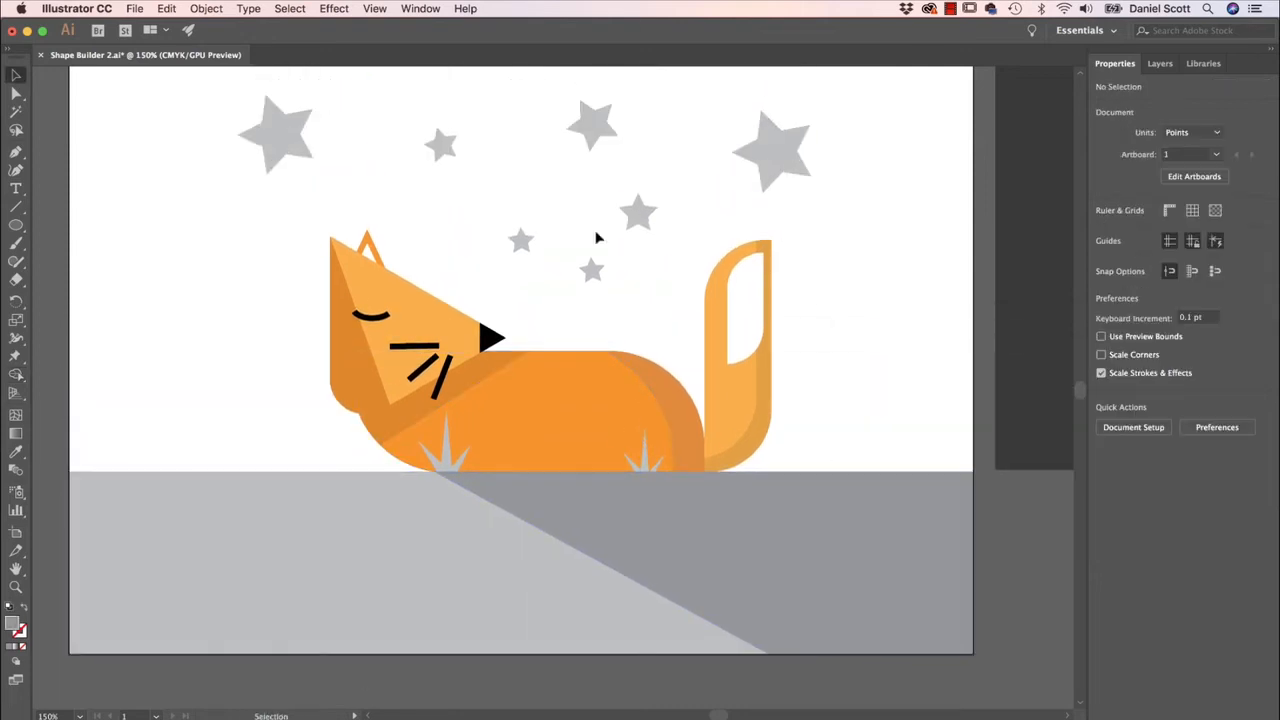
scroll(540, 262, "up", 2)
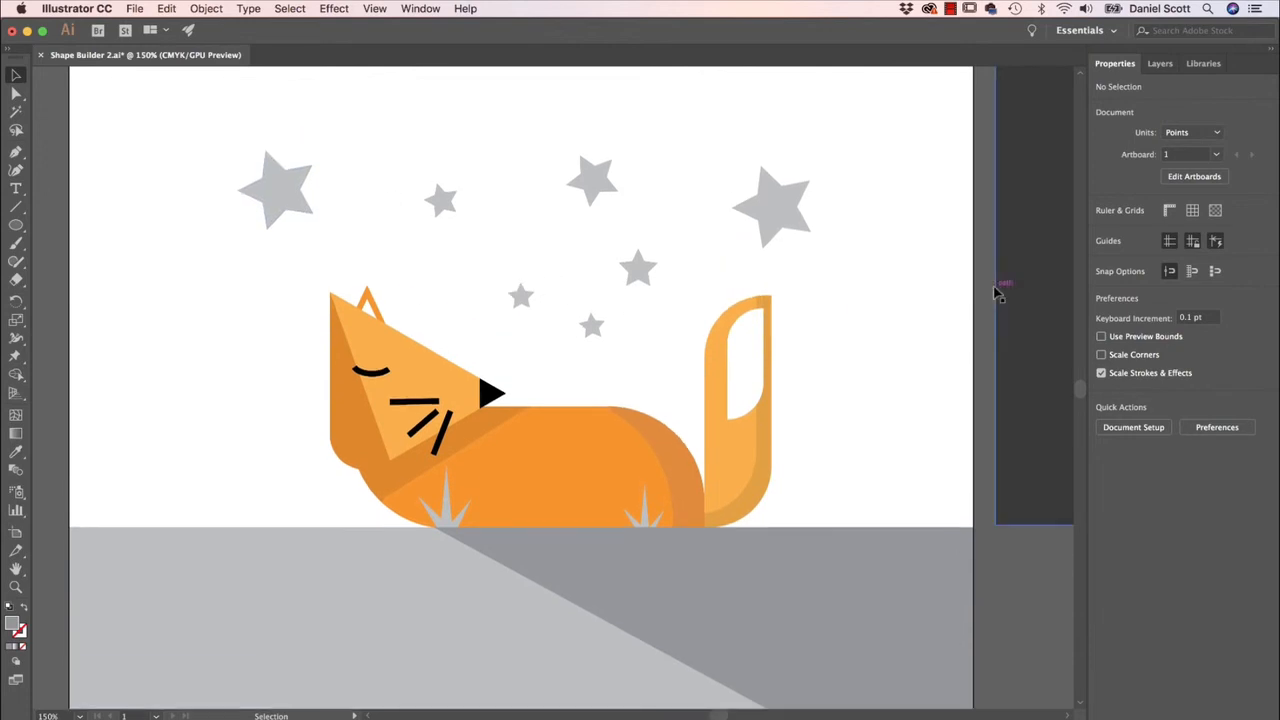
left_click_drag(1019, 290, 116, 268)
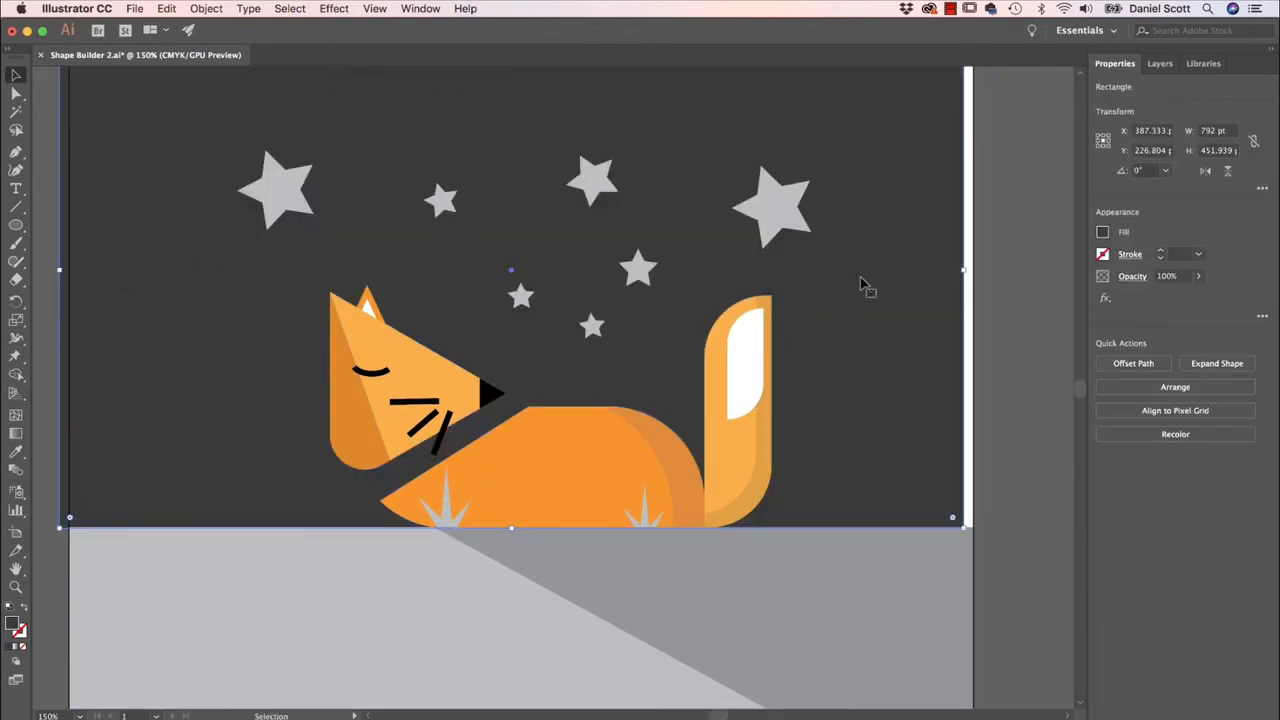
left_click_drag(891, 291, 902, 292)
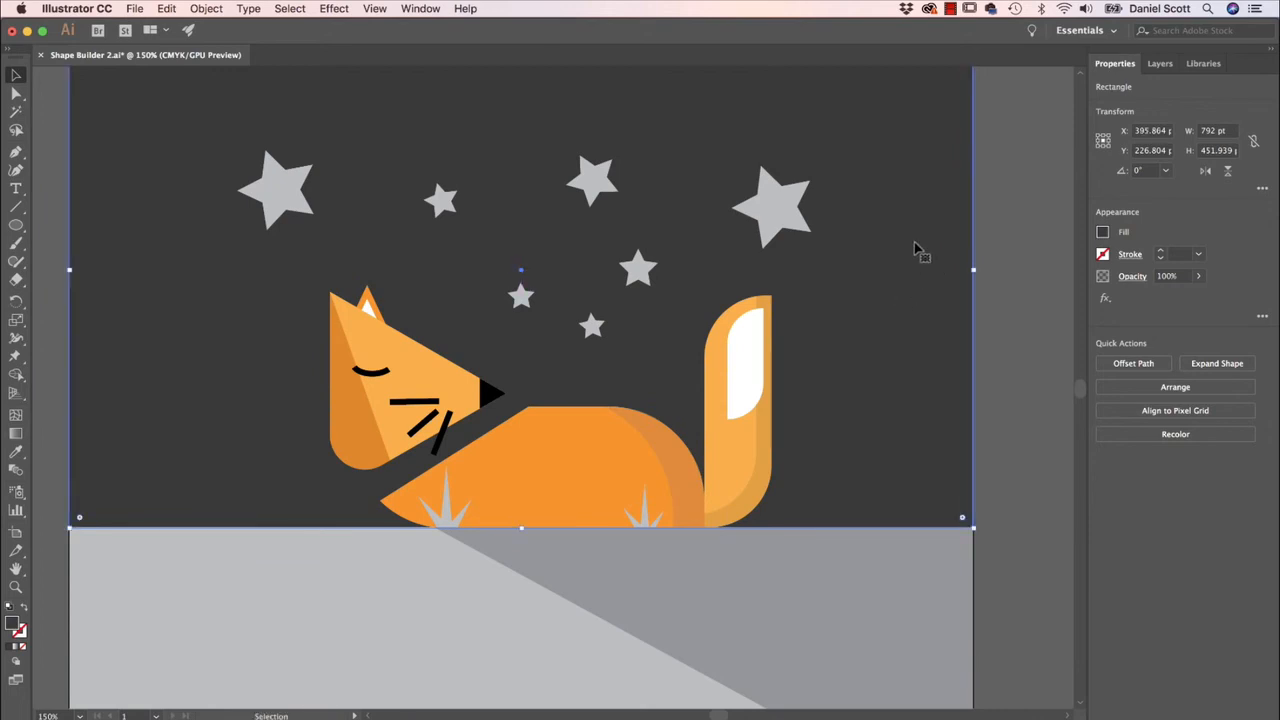
Step: Send the dark sky rectangle to the back of the stacking order and clear the selection
right_click(908, 212)
mouse_move(960, 440)
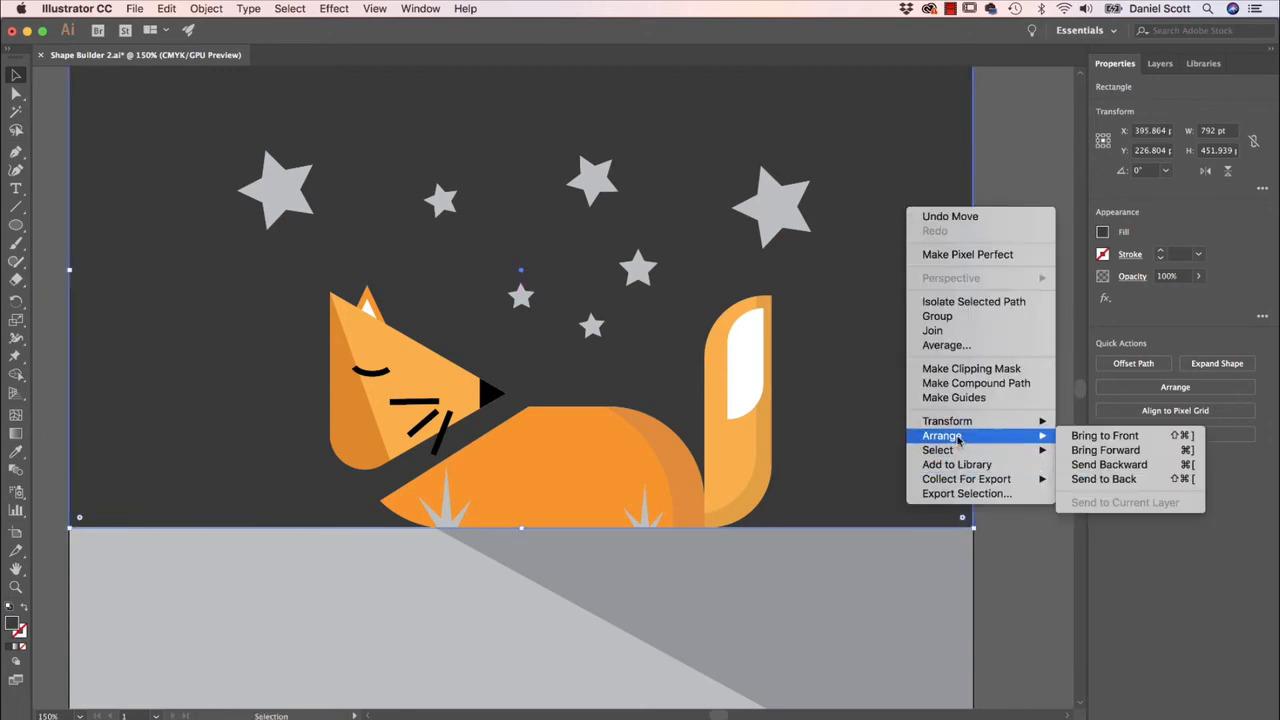
left_click(1113, 478)
left_click(1033, 133)
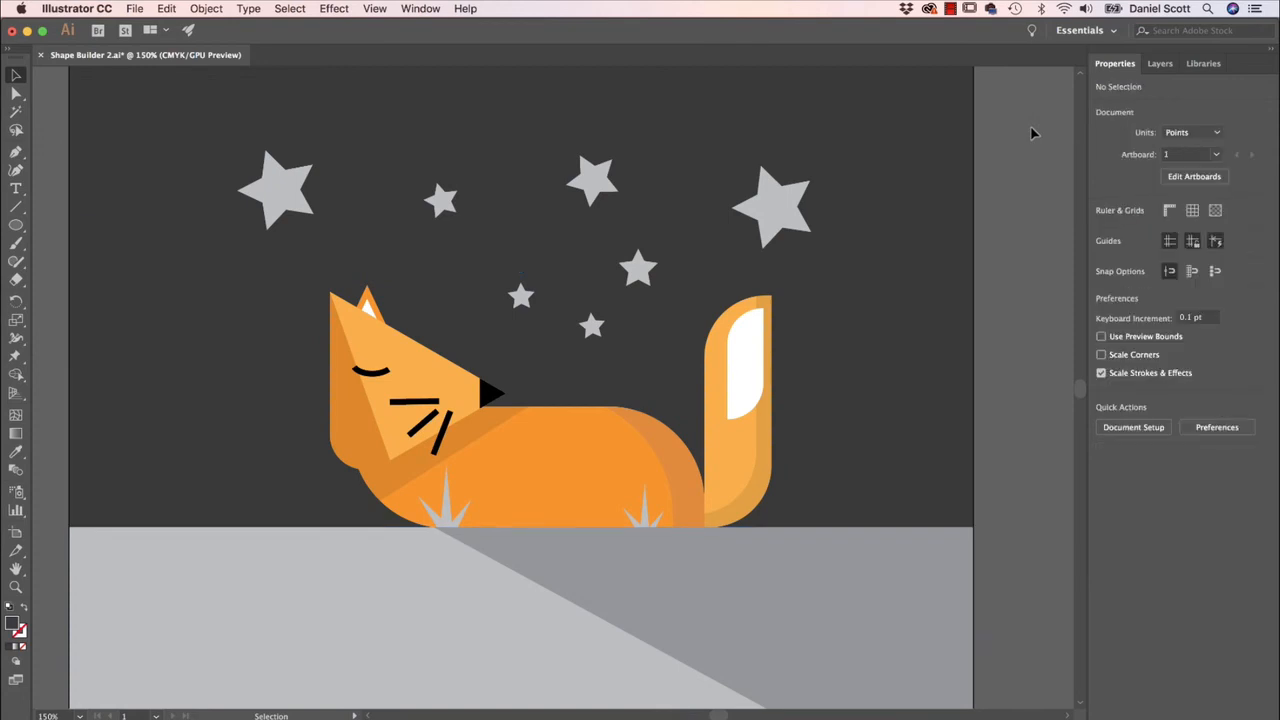